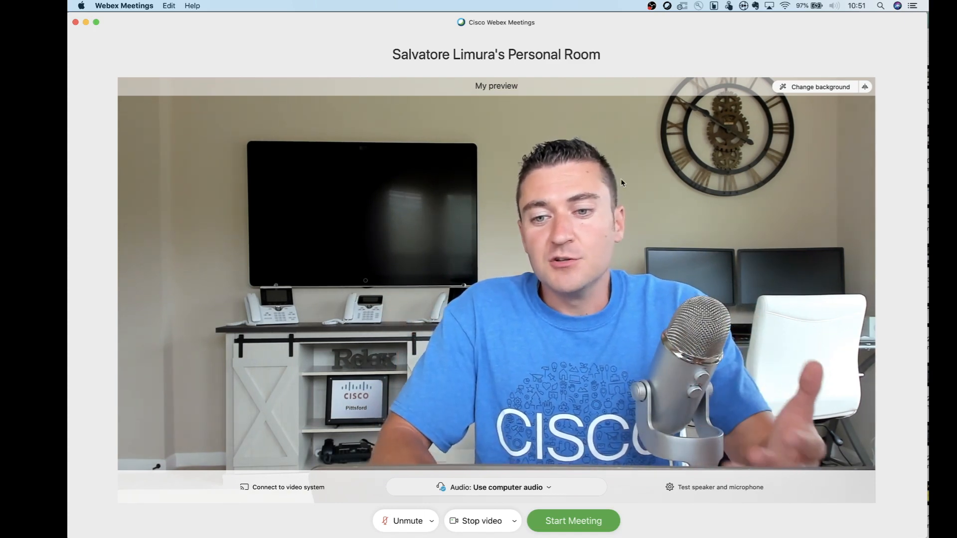
# Step: Try the office background, then apply the beach virtual background and close the picker
pyautogui.click(826, 90)
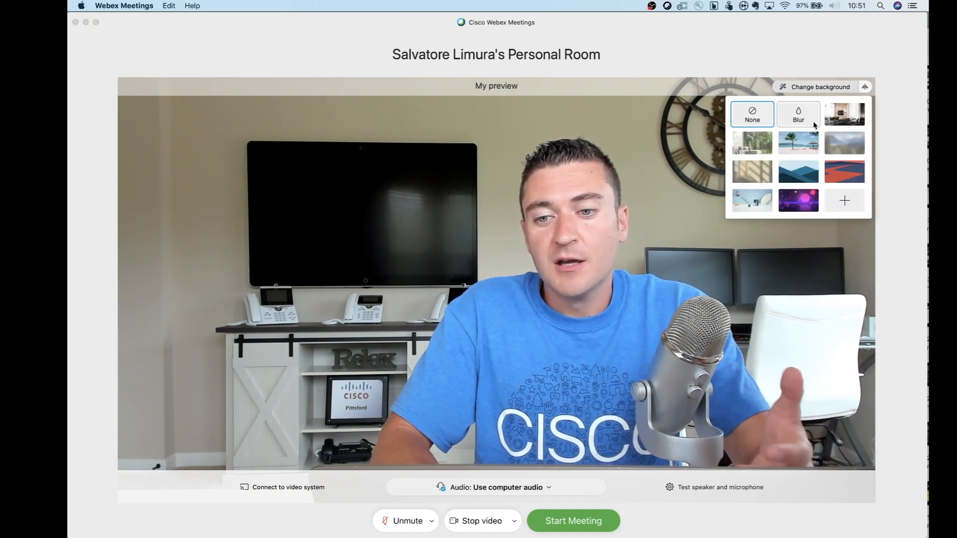
pyautogui.click(844, 114)
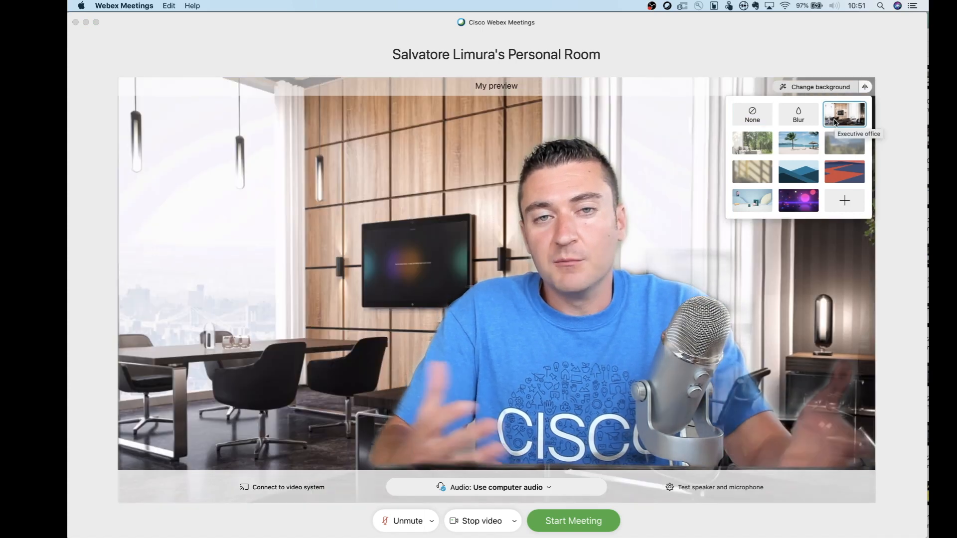
pyautogui.click(799, 143)
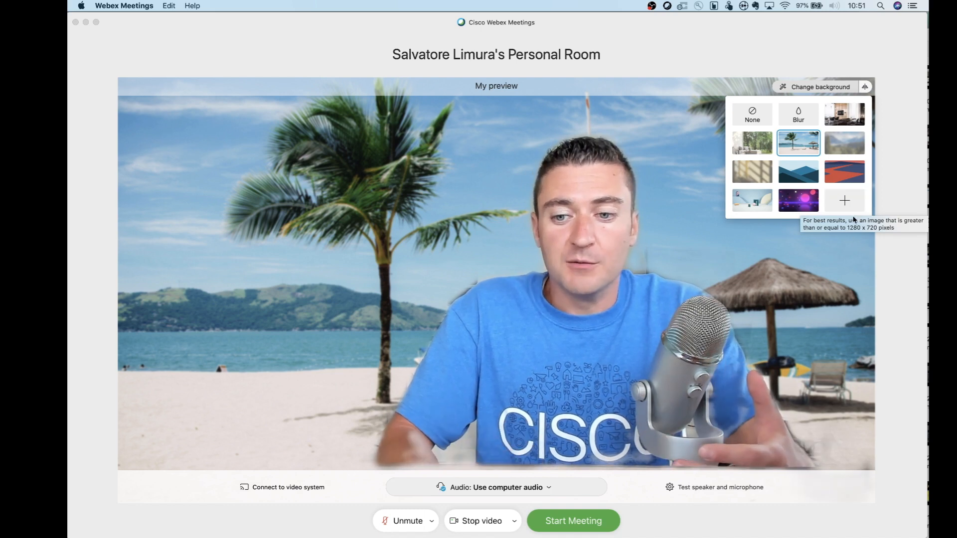
pyautogui.click(853, 219)
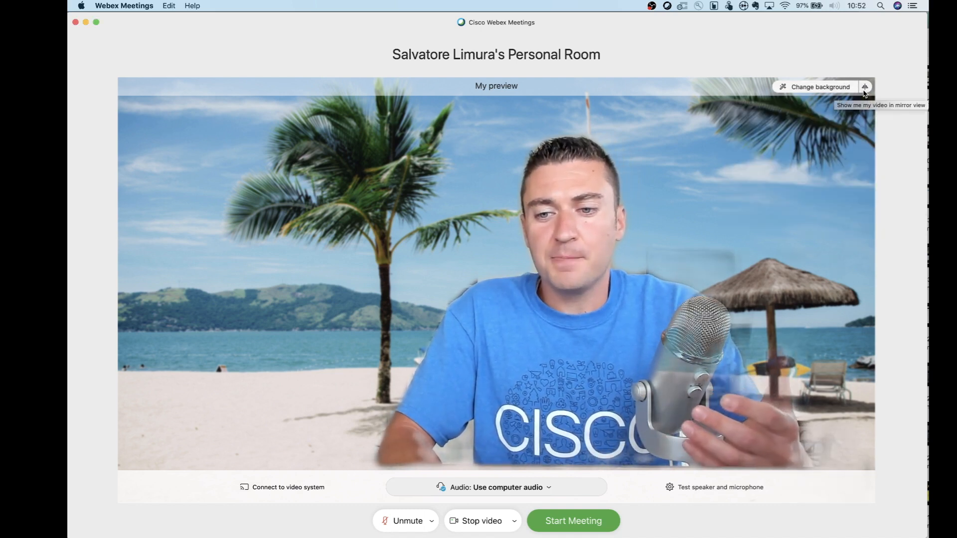
pyautogui.click(866, 87)
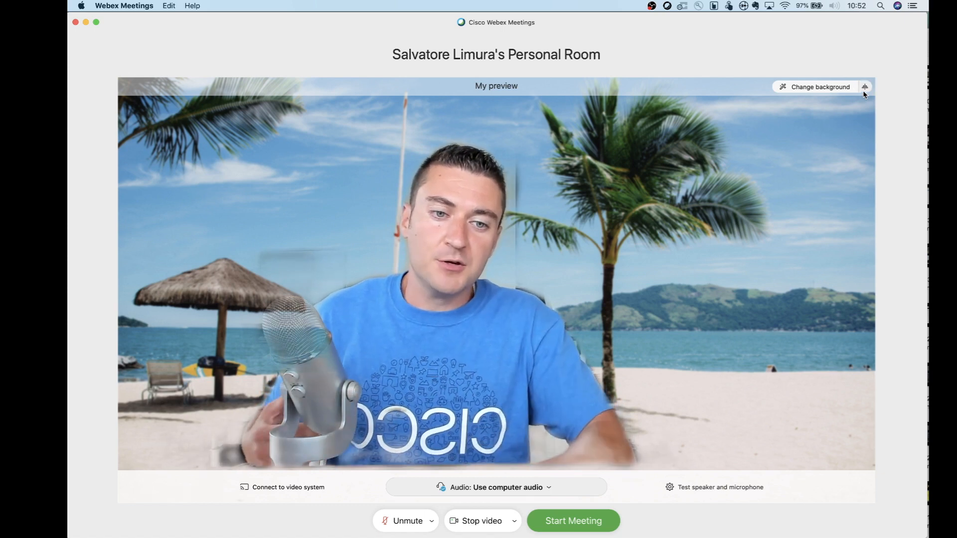
pyautogui.click(864, 87)
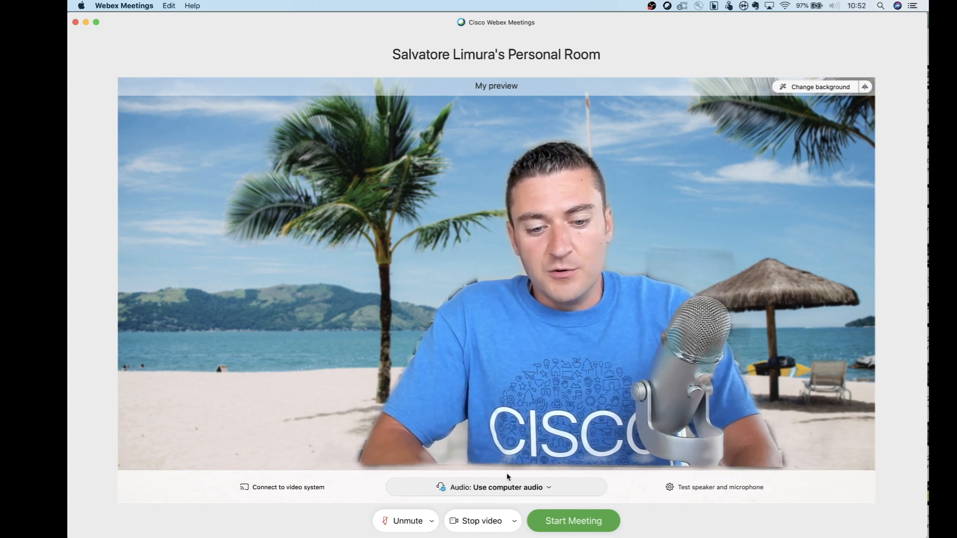
pyautogui.click(547, 485)
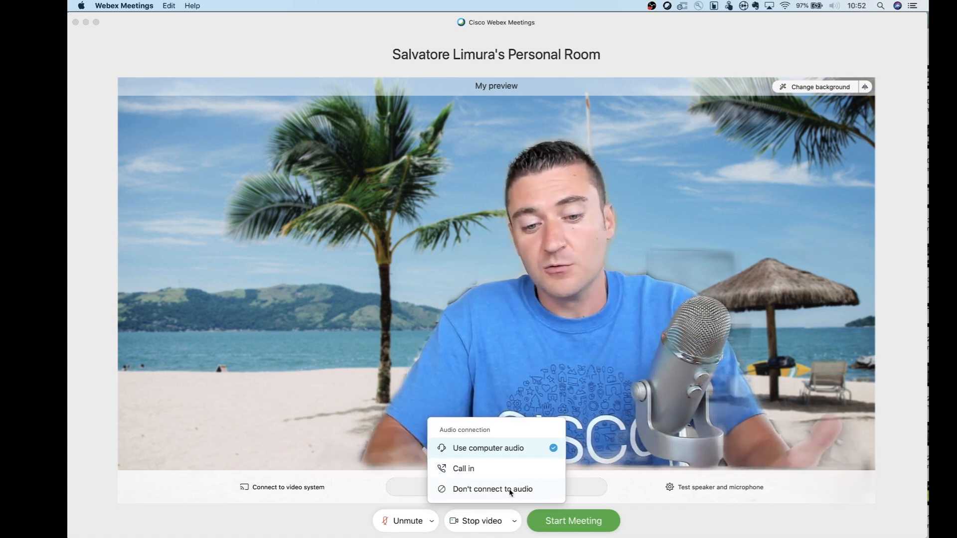
pyautogui.click(454, 449)
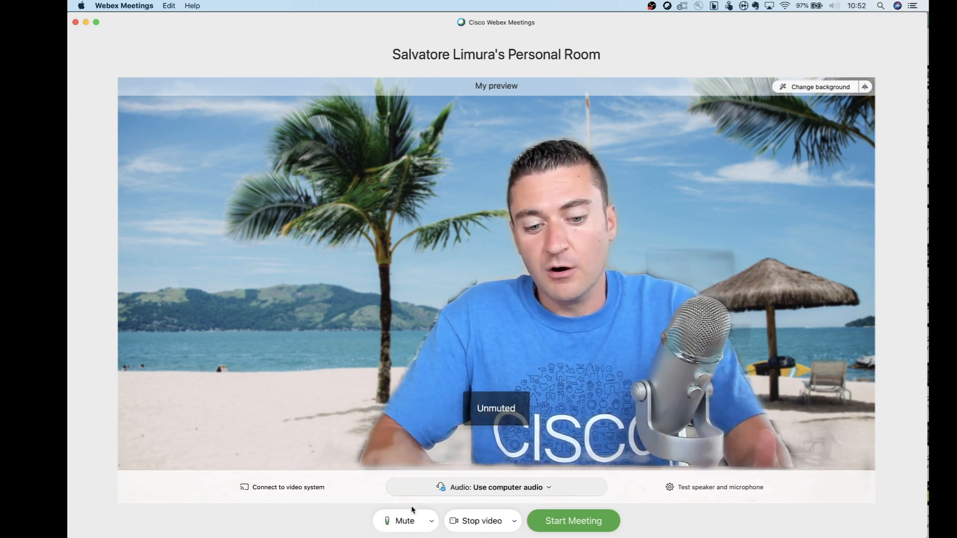
pyautogui.click(407, 526)
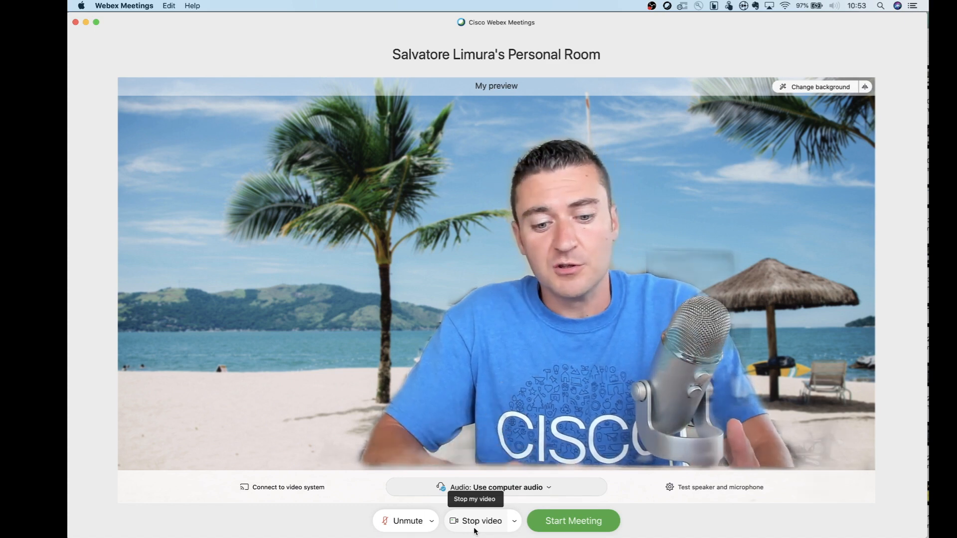
pyautogui.click(434, 521)
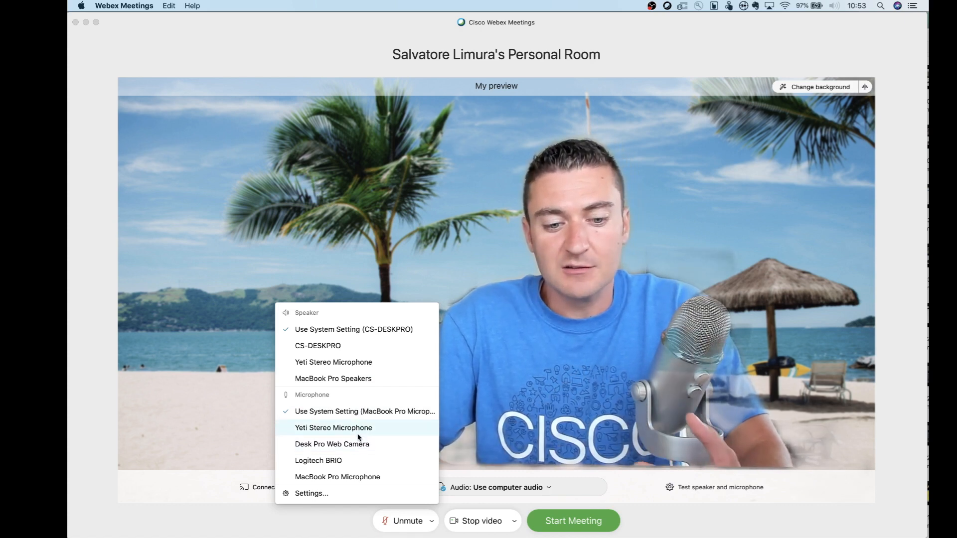
pyautogui.click(297, 513)
pyautogui.click(515, 520)
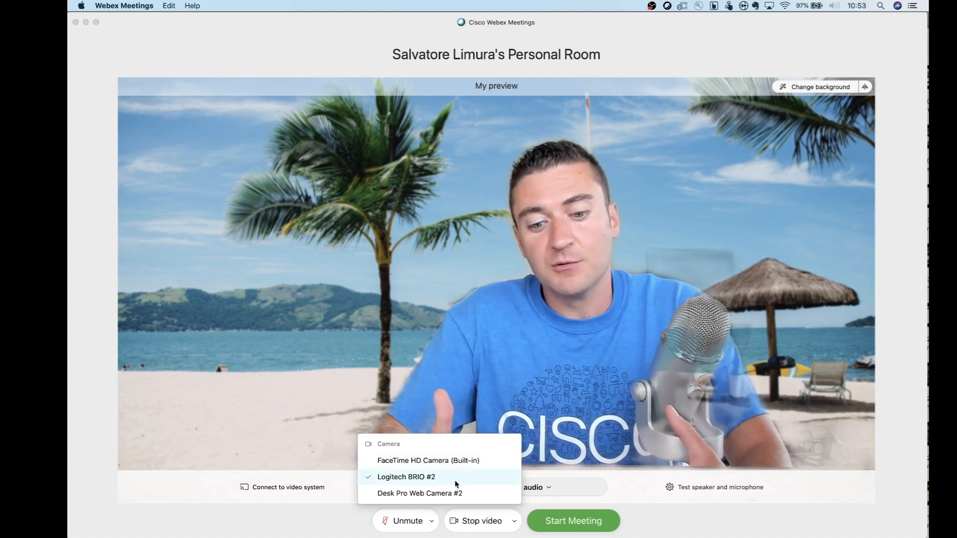
pyautogui.click(419, 477)
pyautogui.click(710, 488)
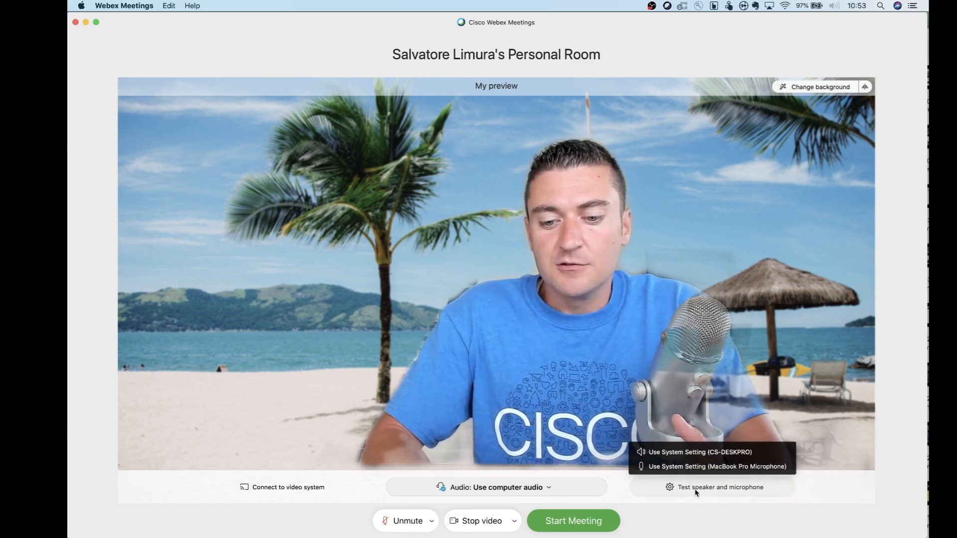
pyautogui.click(696, 491)
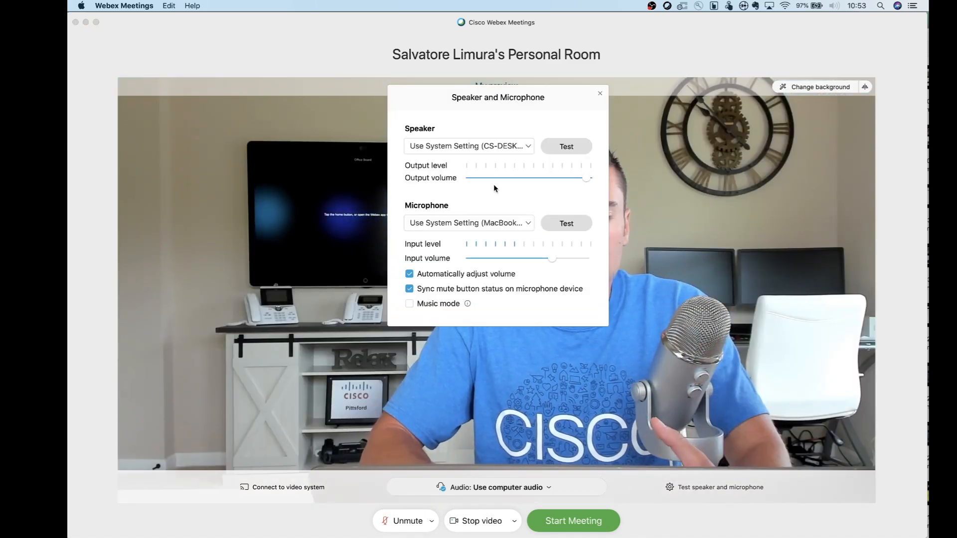
# Step: Play the speaker test sound, then close the speaker and microphone settings
pyautogui.click(563, 149)
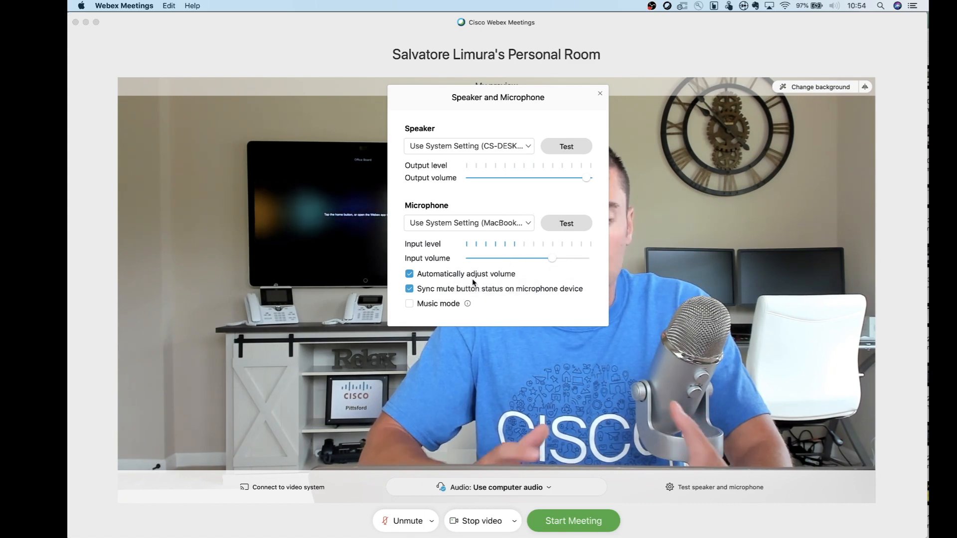
pyautogui.click(601, 96)
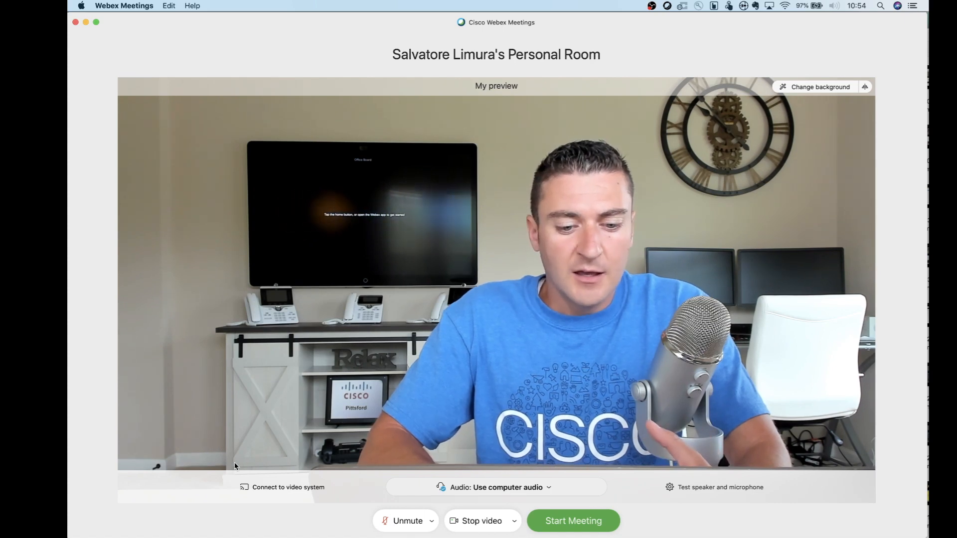
pyautogui.click(277, 487)
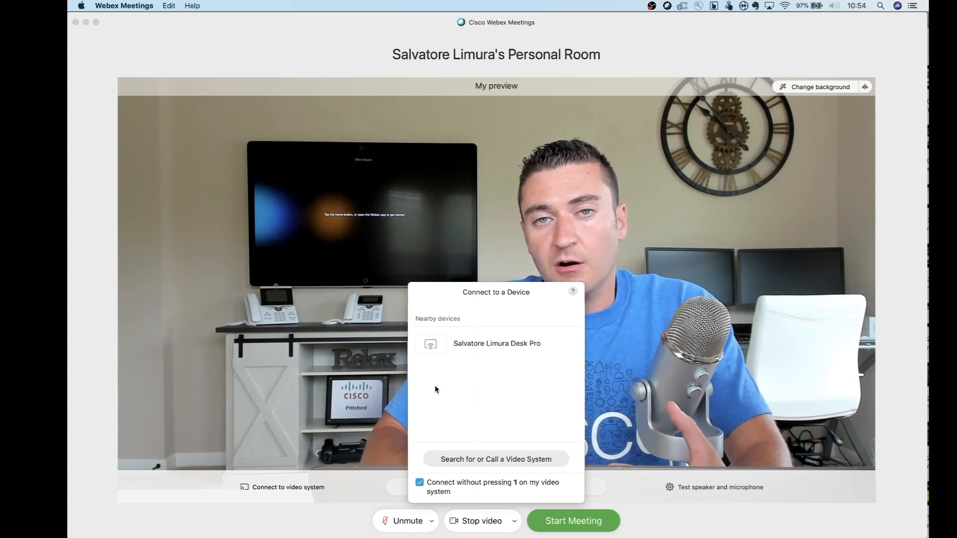
pyautogui.click(471, 350)
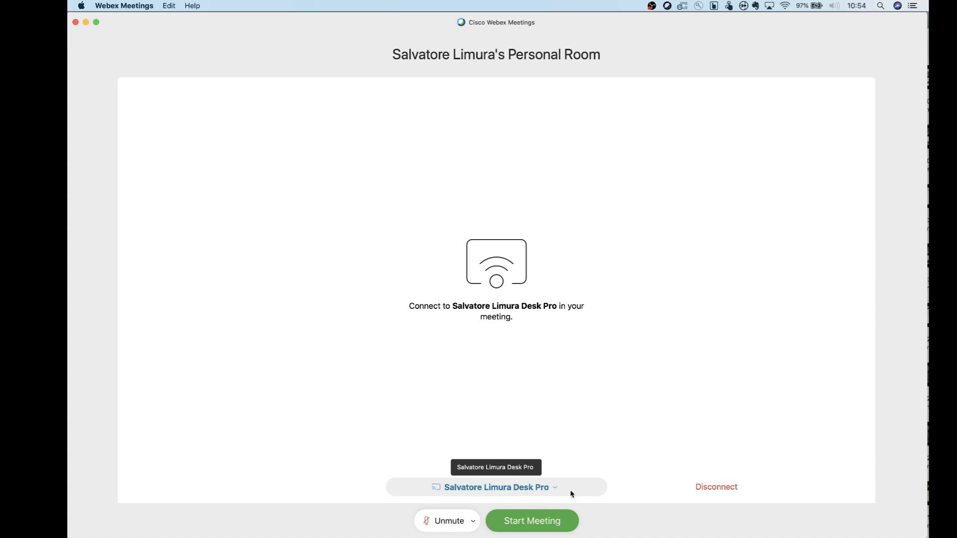
pyautogui.click(710, 490)
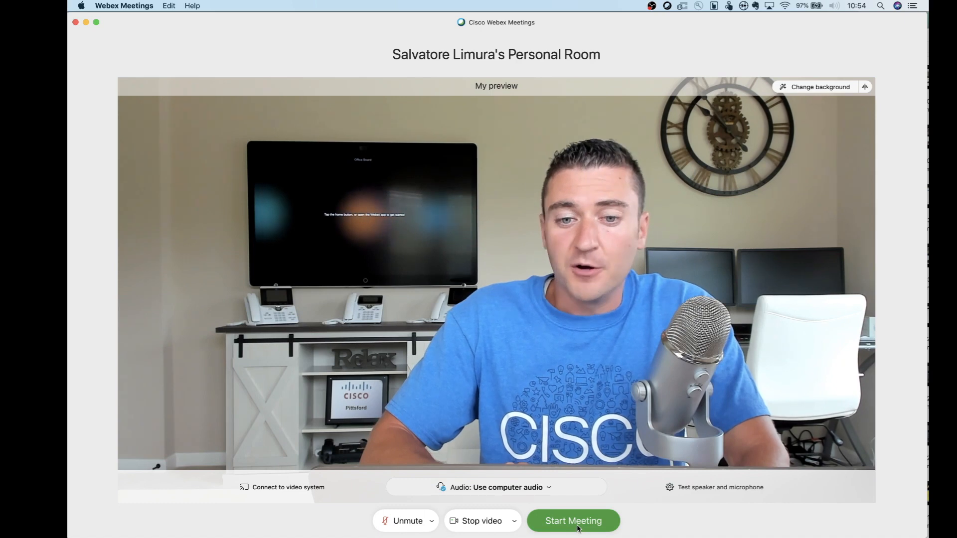
pyautogui.click(578, 528)
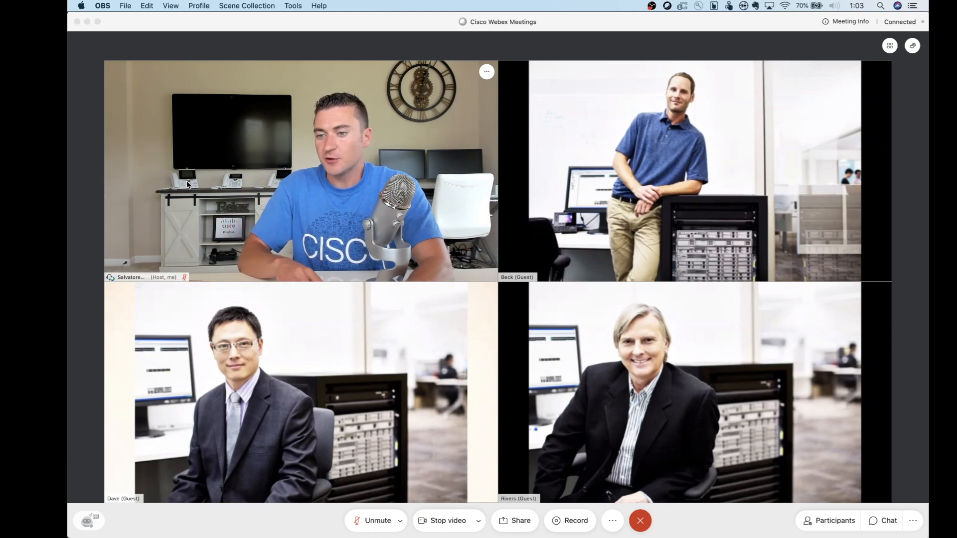
# Step: Try the active speaker layout, then switch to the equal grid view of all four videos
pyautogui.click(831, 76)
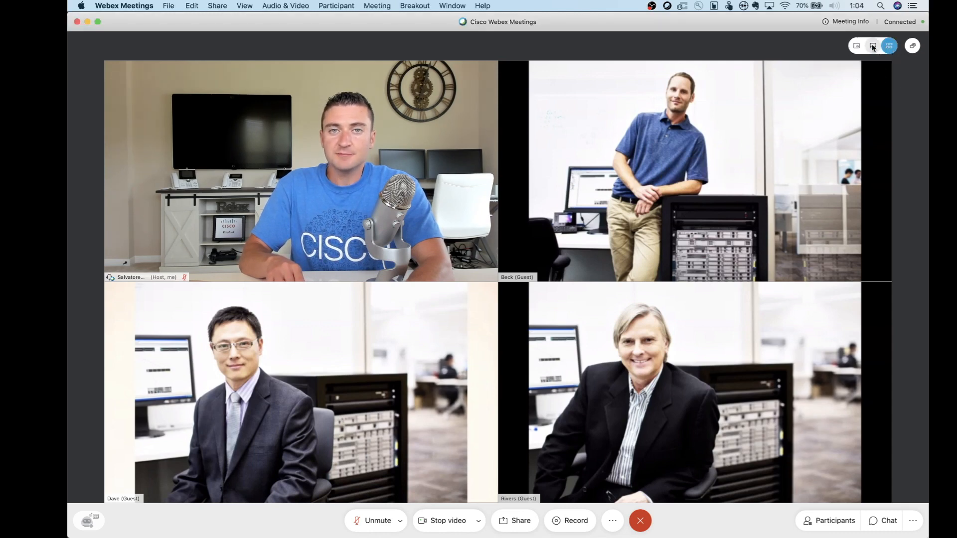
pyautogui.click(873, 46)
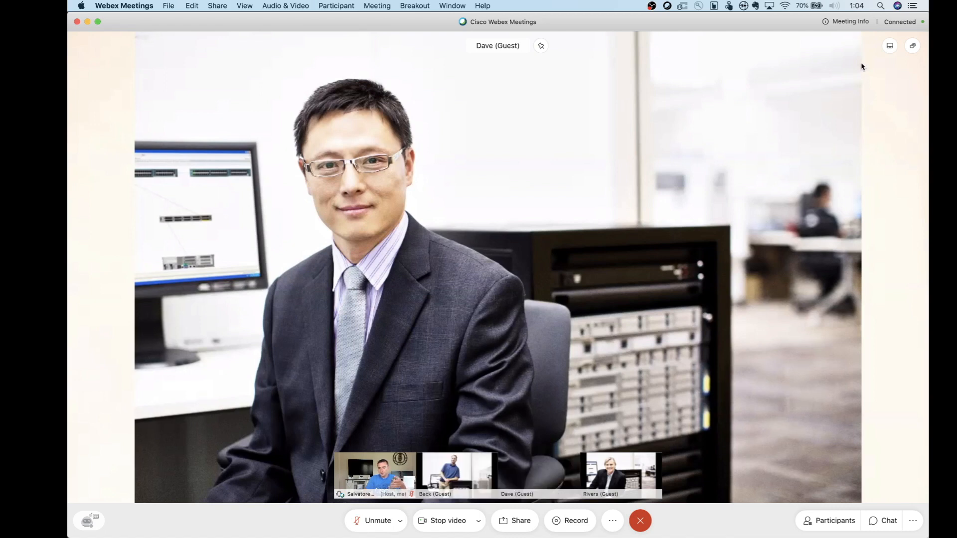
pyautogui.moveTo(889, 45)
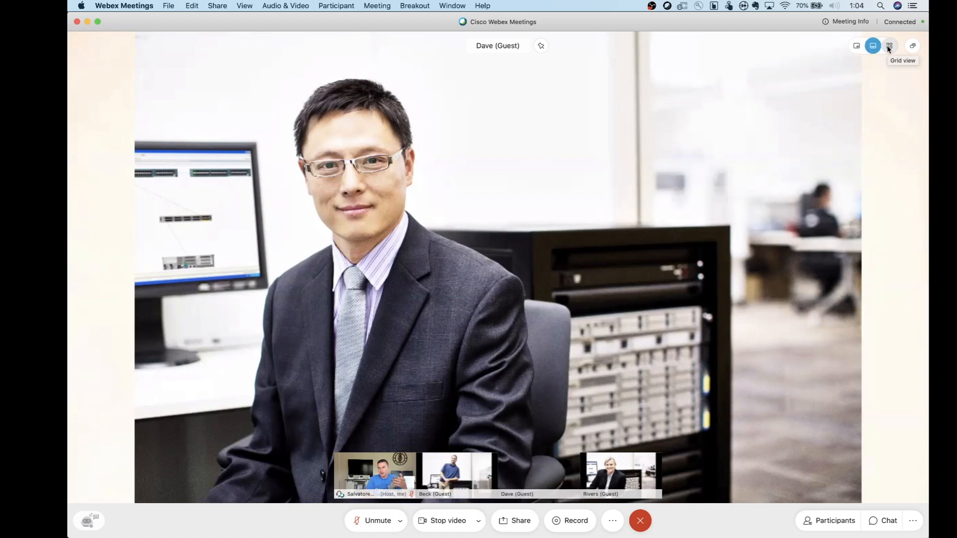
pyautogui.click(889, 47)
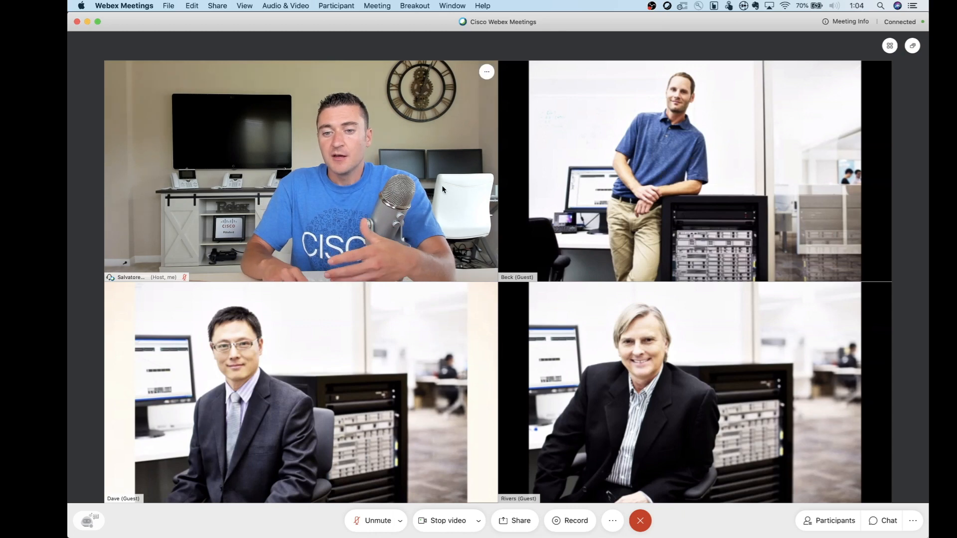
pyautogui.moveTo(301, 170)
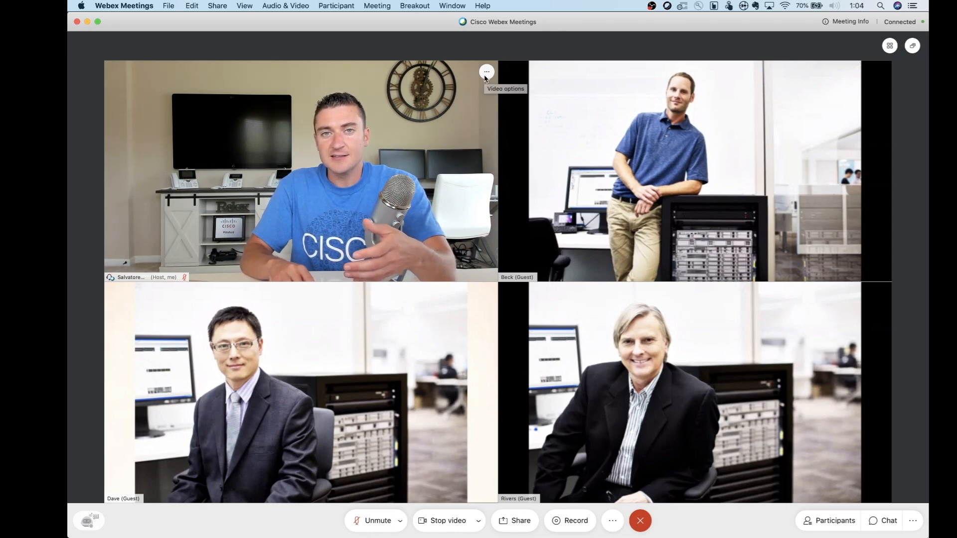
pyautogui.click(486, 73)
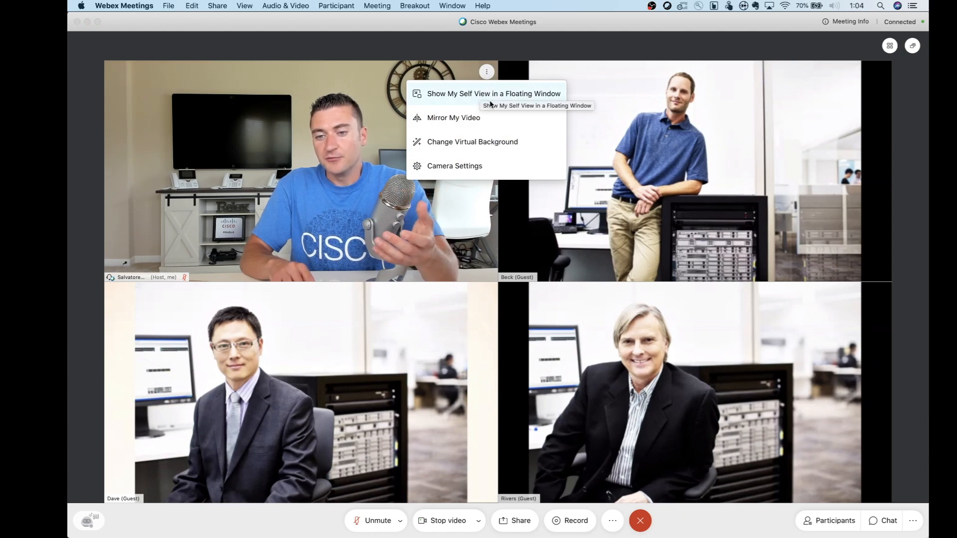
pyautogui.click(492, 95)
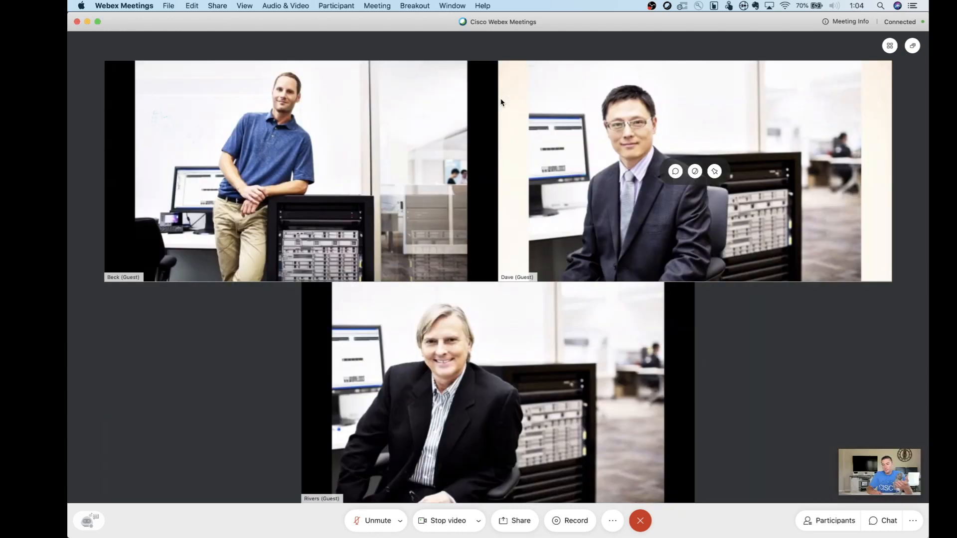
pyautogui.moveTo(873, 467); pyautogui.dragTo(803, 327)
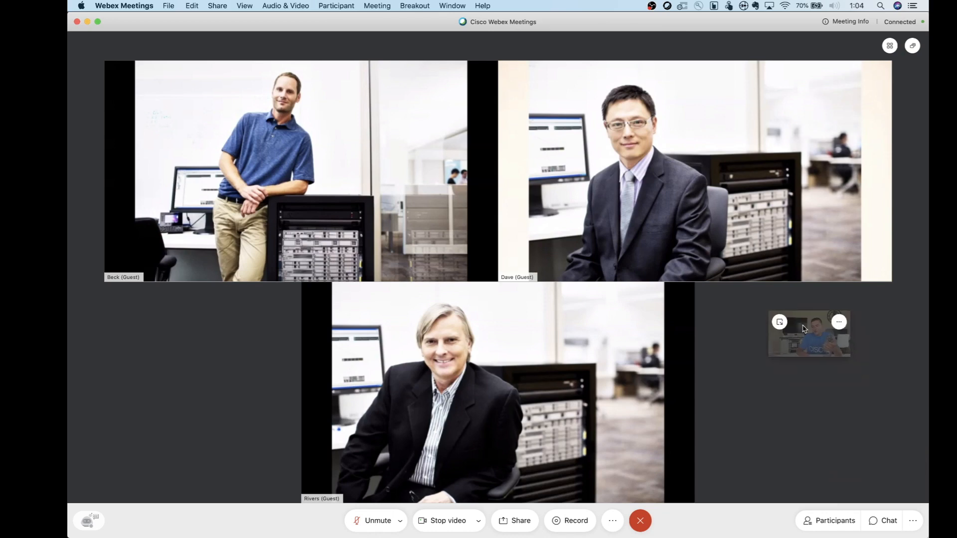
pyautogui.click(838, 324)
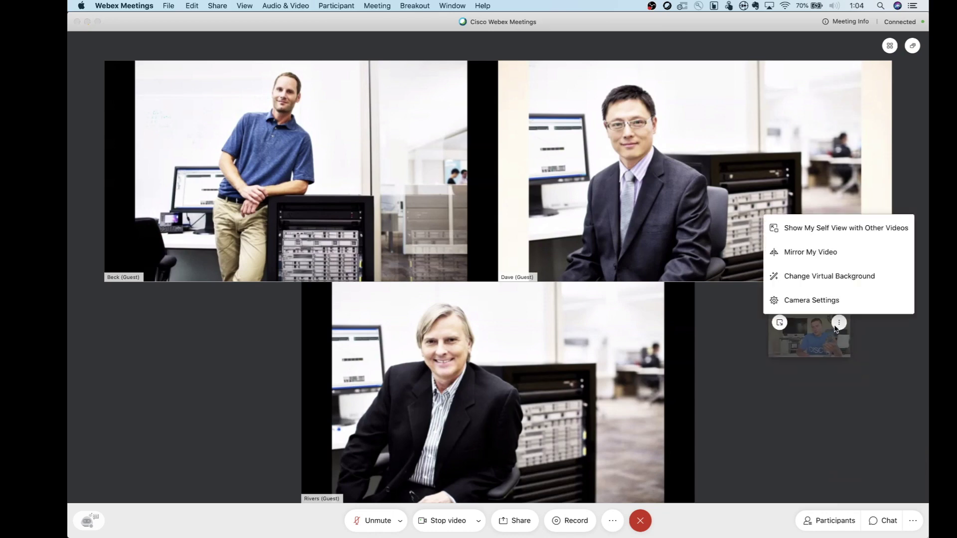
pyautogui.click(828, 230)
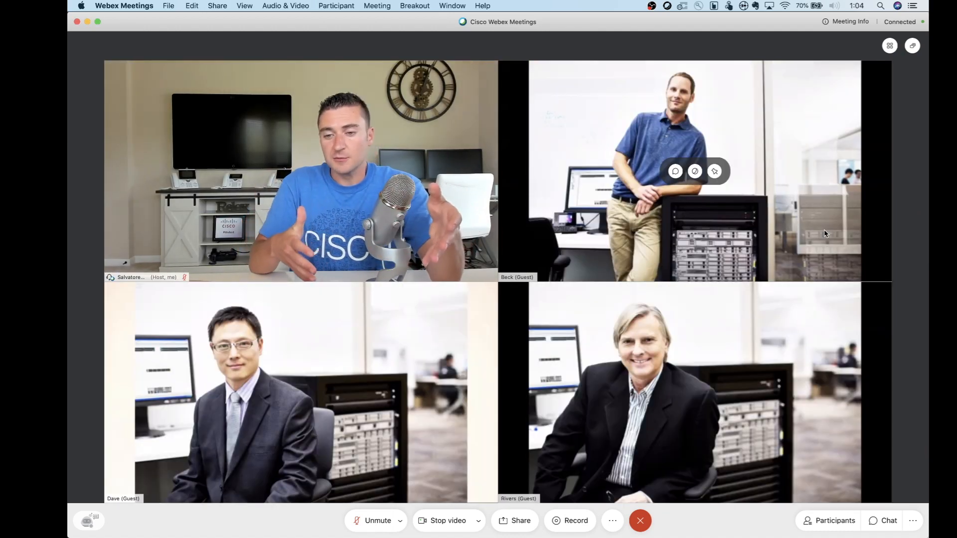
pyautogui.moveTo(488, 115)
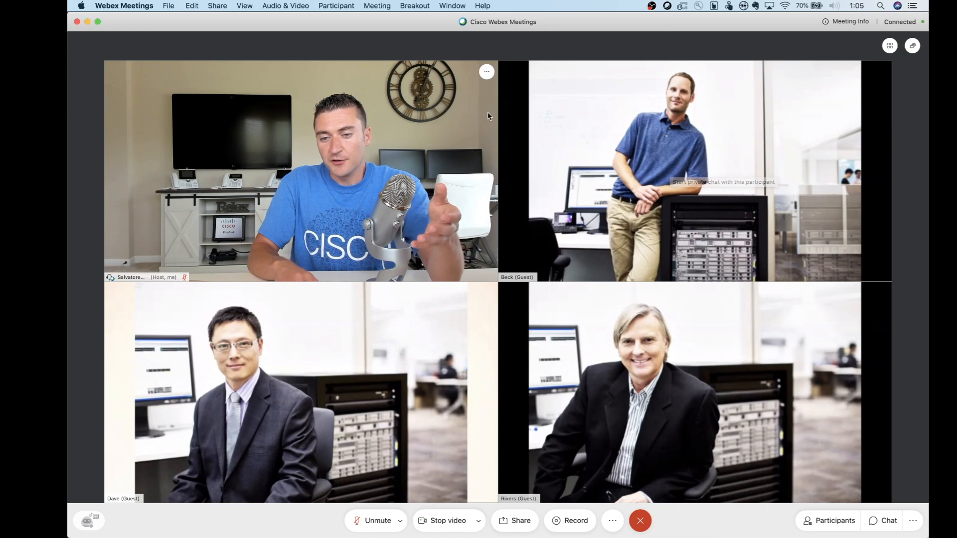
pyautogui.click(486, 71)
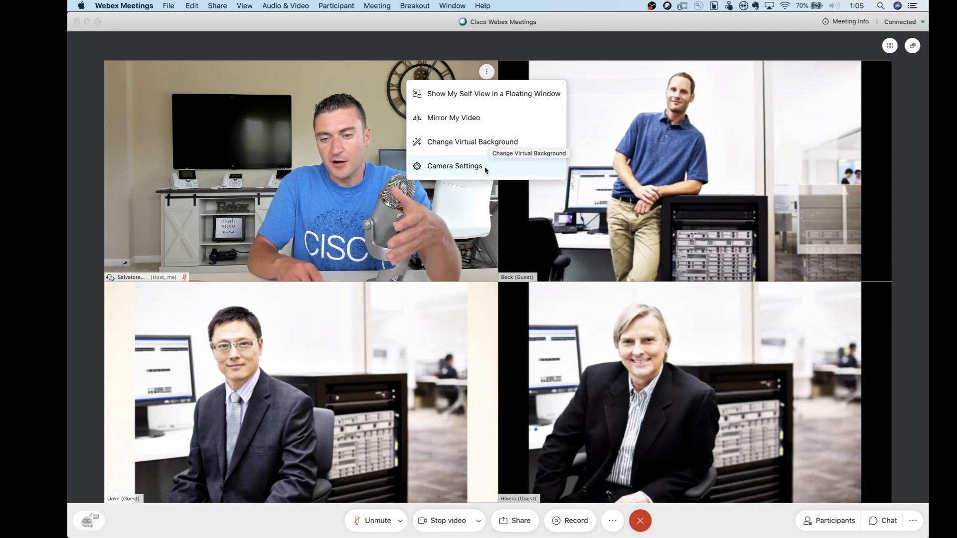
pyautogui.click(439, 226)
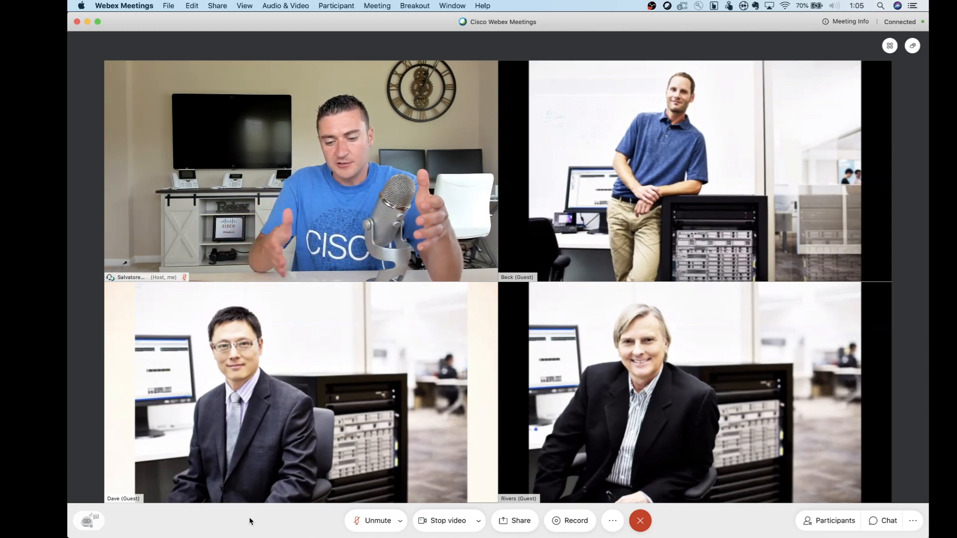
# Step: Bring up the Webex Assistant introduction offering highlights and closed captions
pyautogui.click(101, 520)
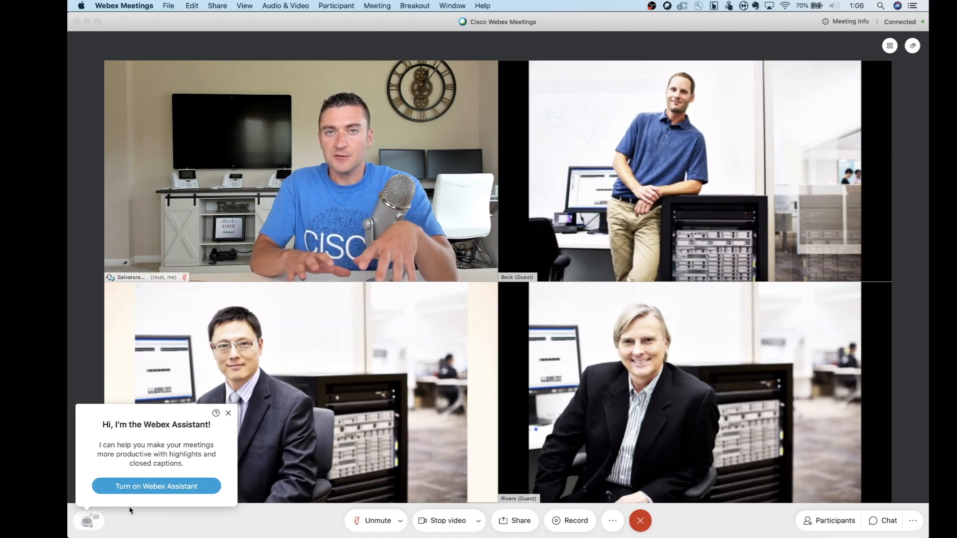
# Step: Dismiss the Webex Assistant prompt and unmute the microphone
pyautogui.click(133, 506)
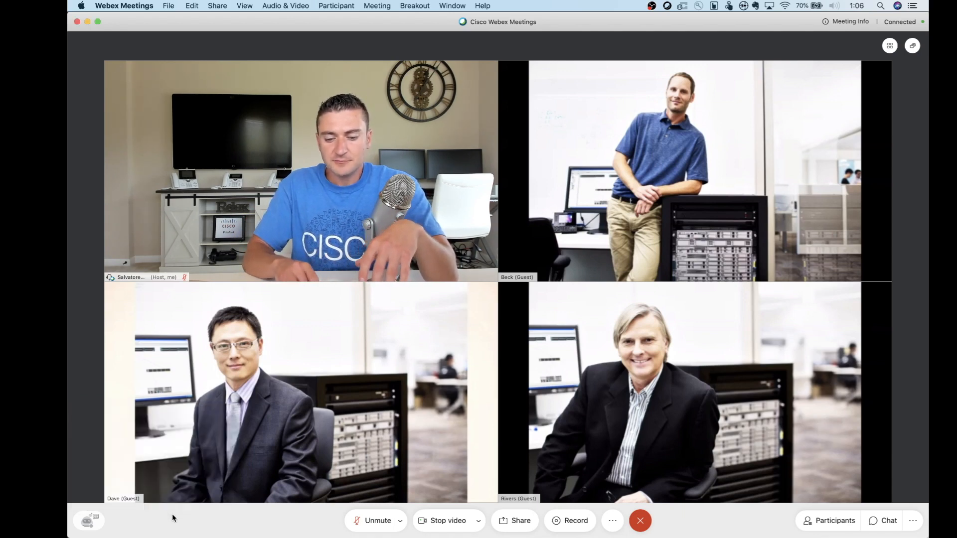
pyautogui.click(359, 521)
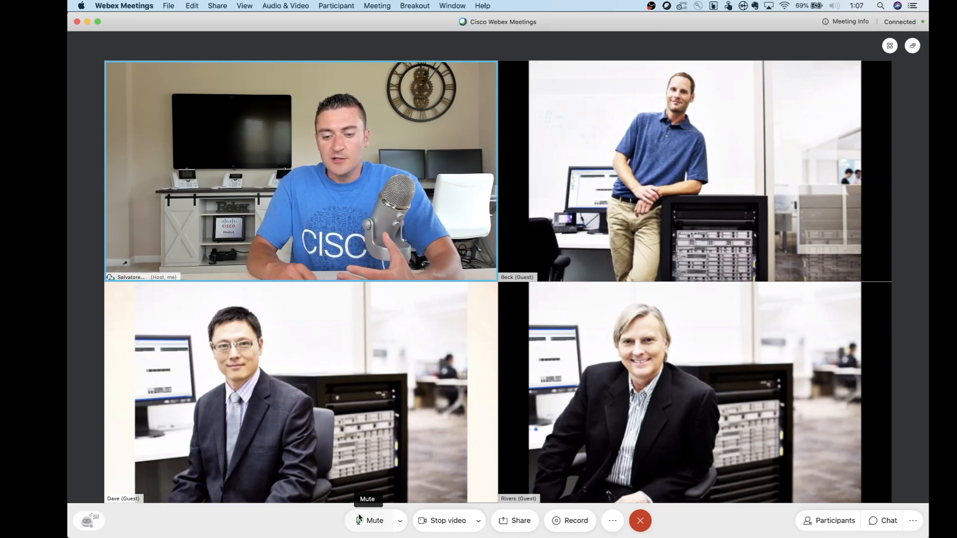
# Step: Review the speaker and microphone device choices from the Mute dropdown, then close them
pyautogui.click(400, 521)
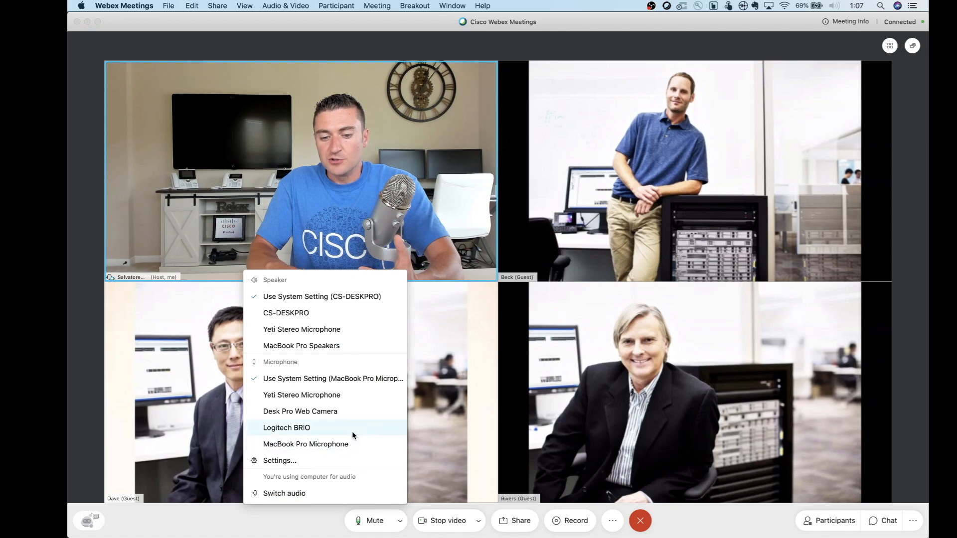
pyautogui.click(318, 516)
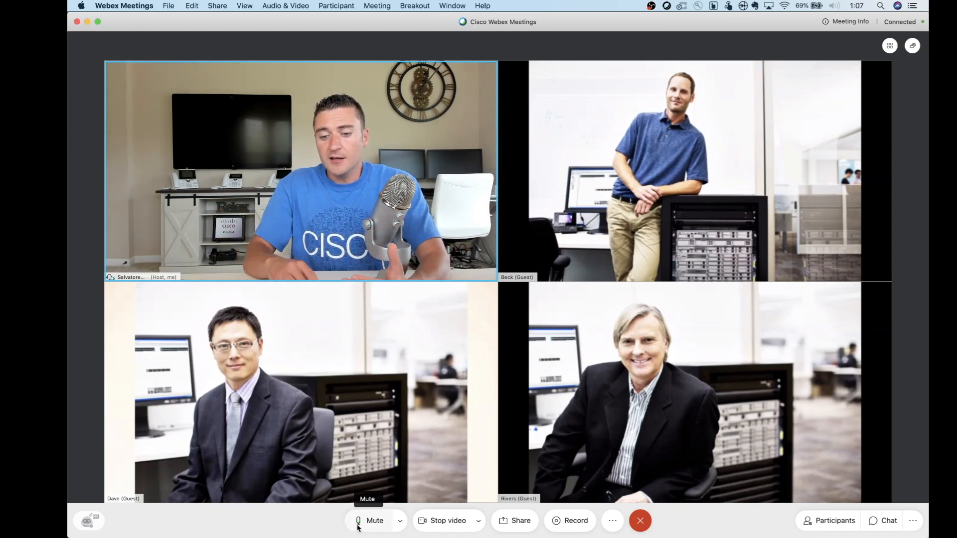
pyautogui.click(401, 523)
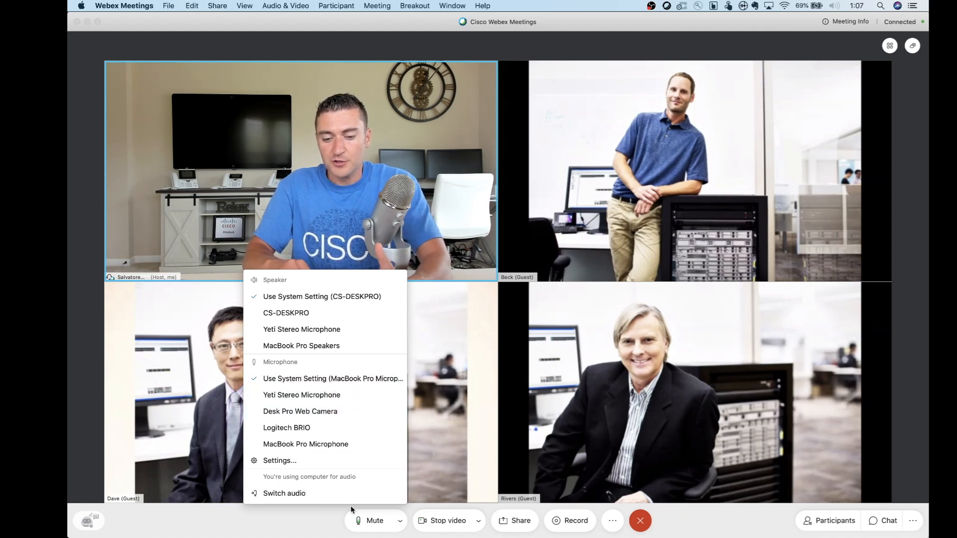
pyautogui.click(320, 529)
# Step: Mute the microphone, then hold Space to speak briefly and return to muted
pyautogui.click(367, 521)
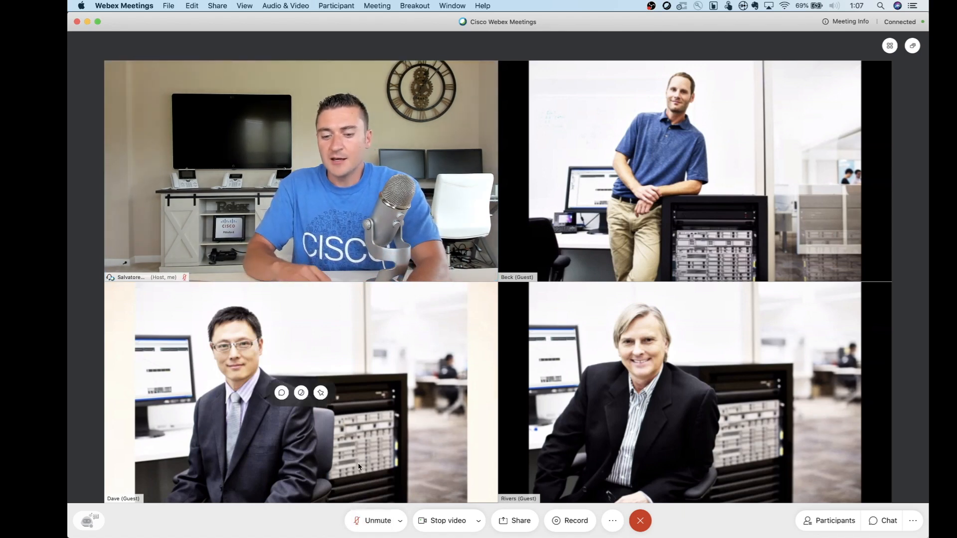
pyautogui.moveTo(419, 476)
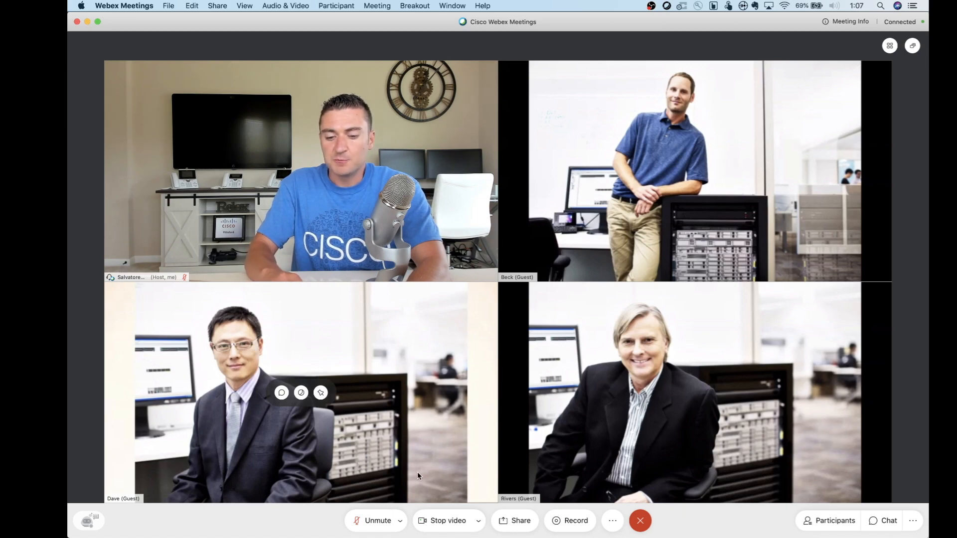
pyautogui.press('space')
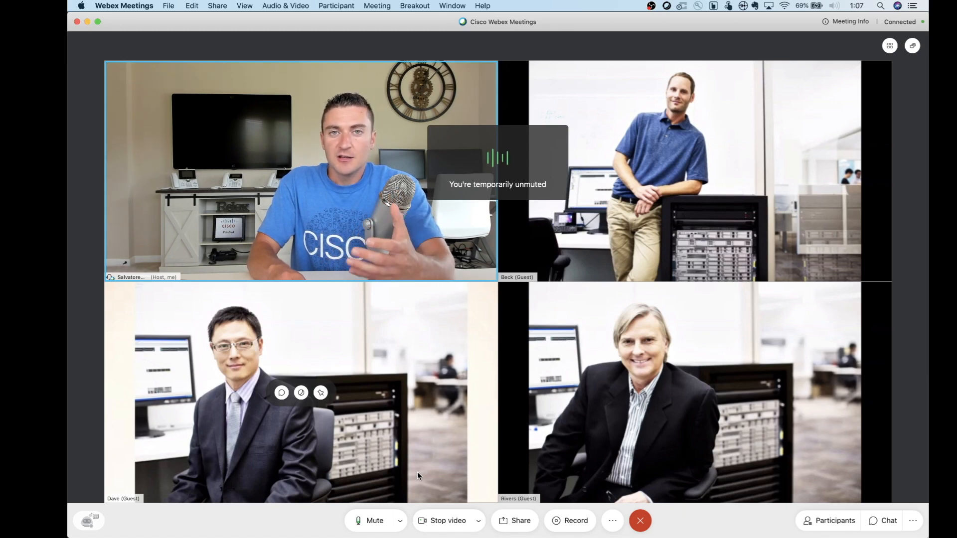
pyautogui.press('space')
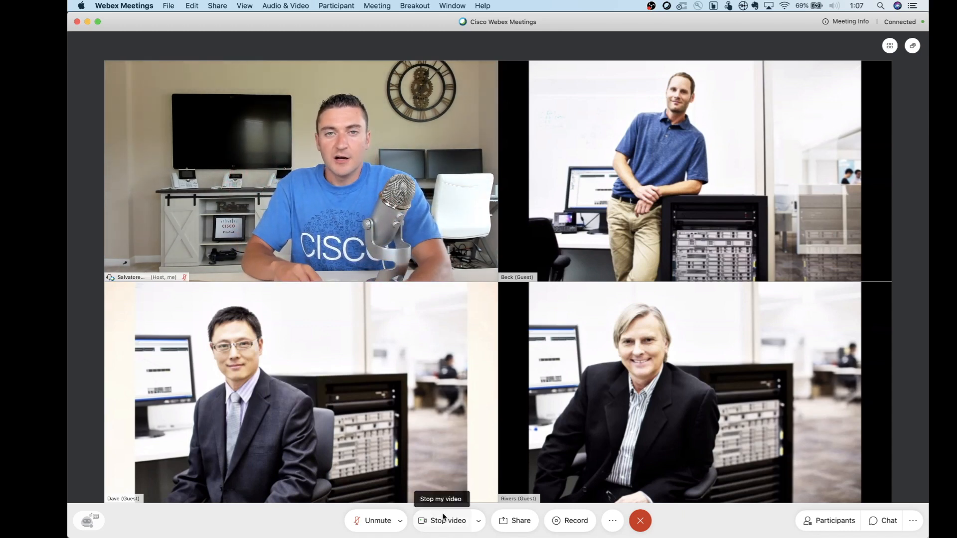
pyautogui.click(477, 522)
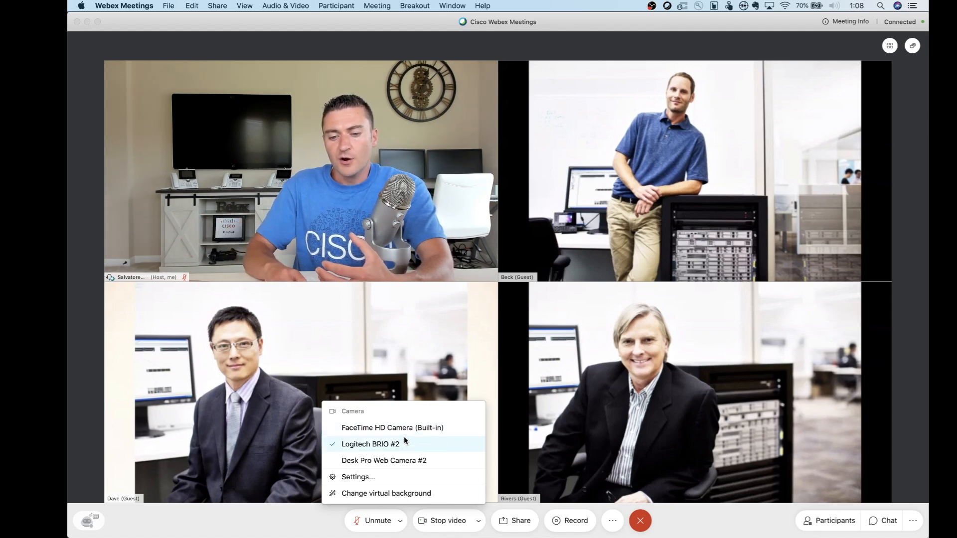
pyautogui.click(409, 349)
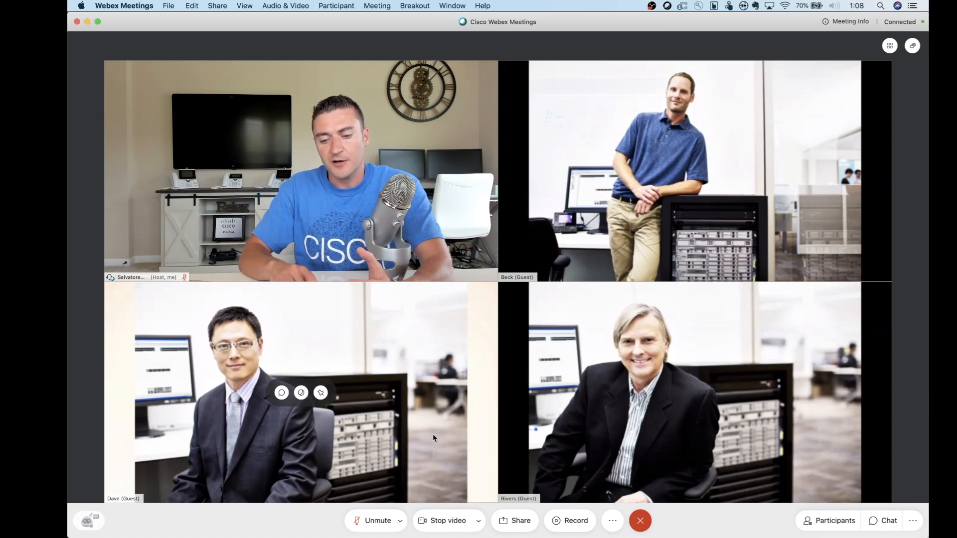
pyautogui.click(479, 521)
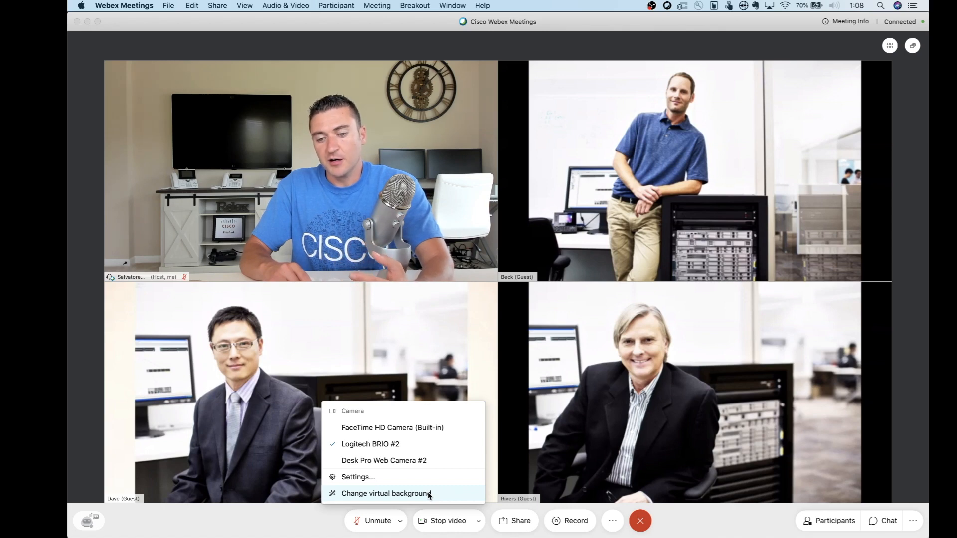
pyautogui.click(673, 393)
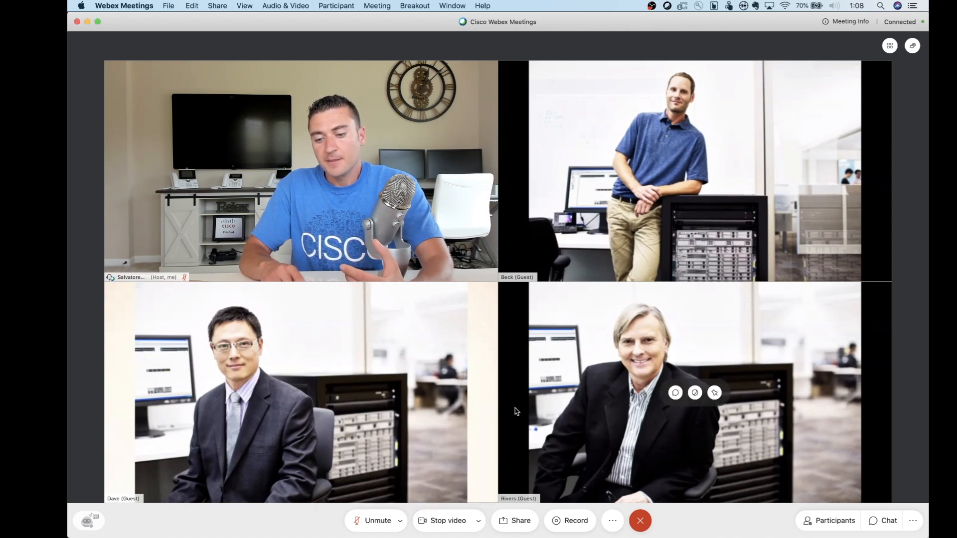
# Step: Share the Google Chrome window with the meeting and preview what is being shared
pyautogui.click(516, 521)
pyautogui.moveTo(625, 402)
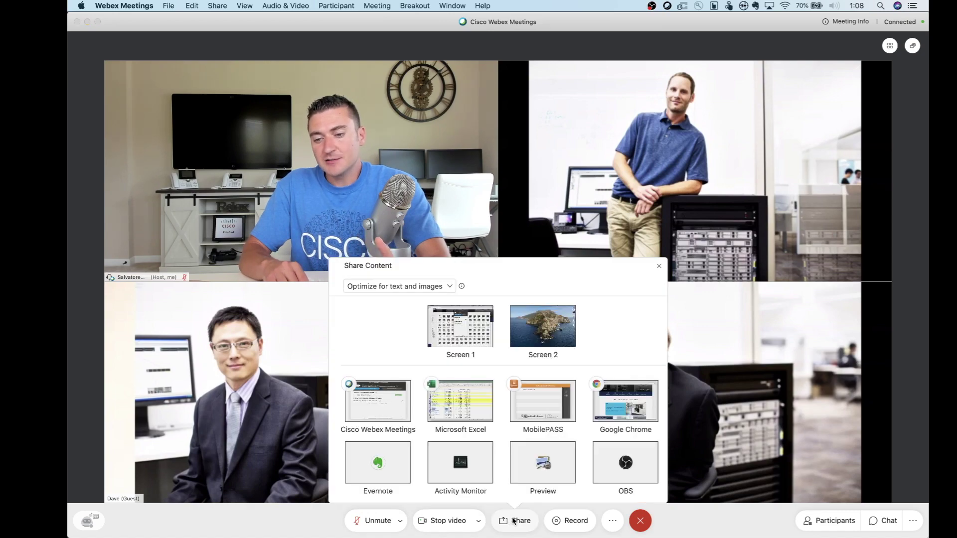
pyautogui.click(624, 401)
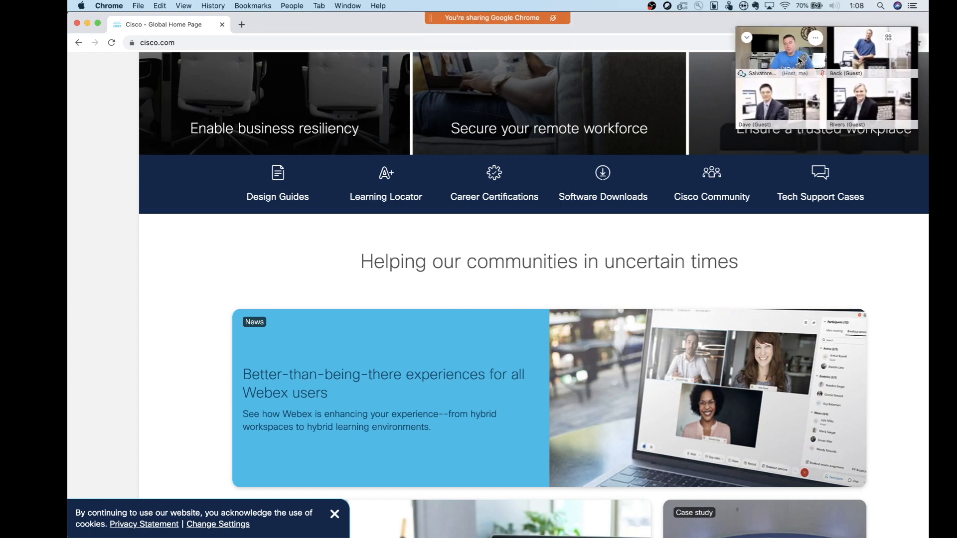
pyautogui.moveTo(493, 48)
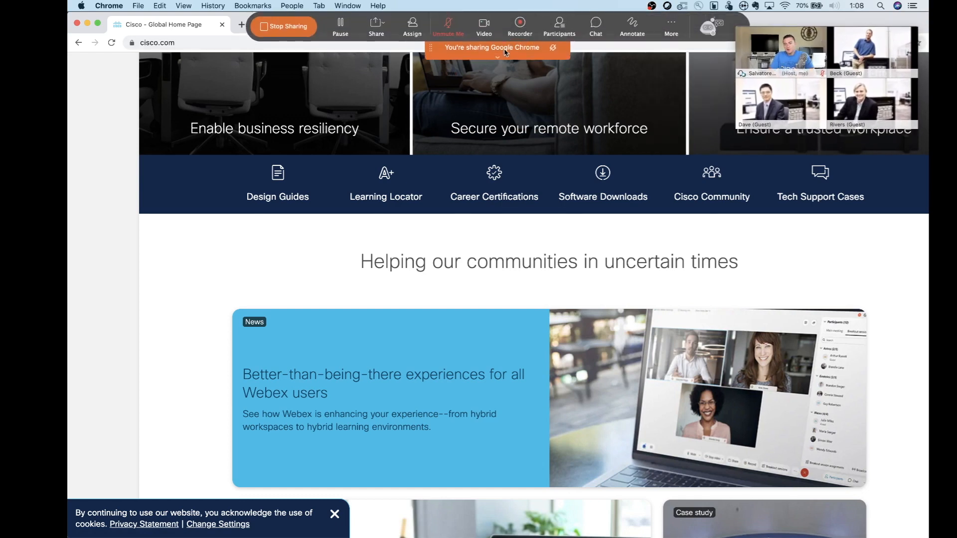
pyautogui.click(496, 56)
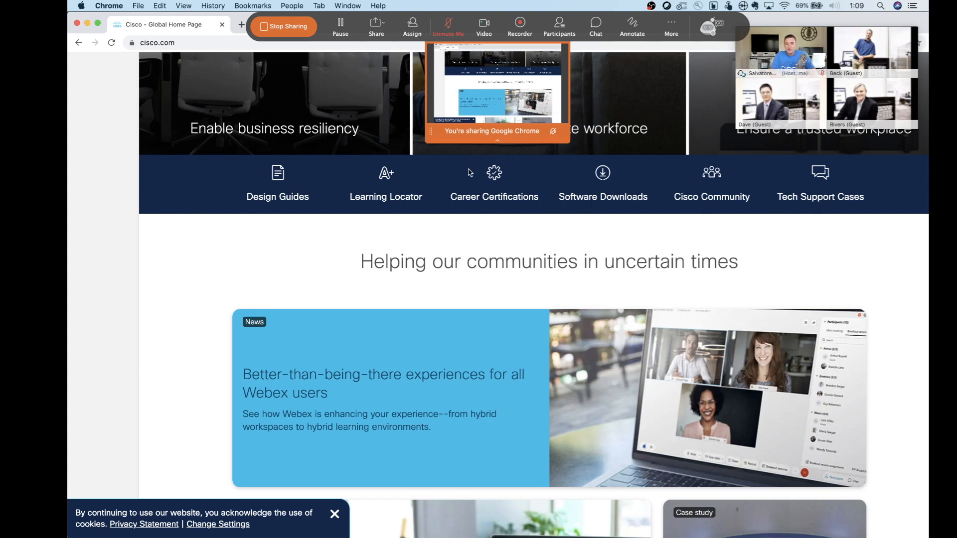
# Step: Stop sharing Chrome and return to the meeting, bringing up the extra meeting options
pyautogui.click(284, 26)
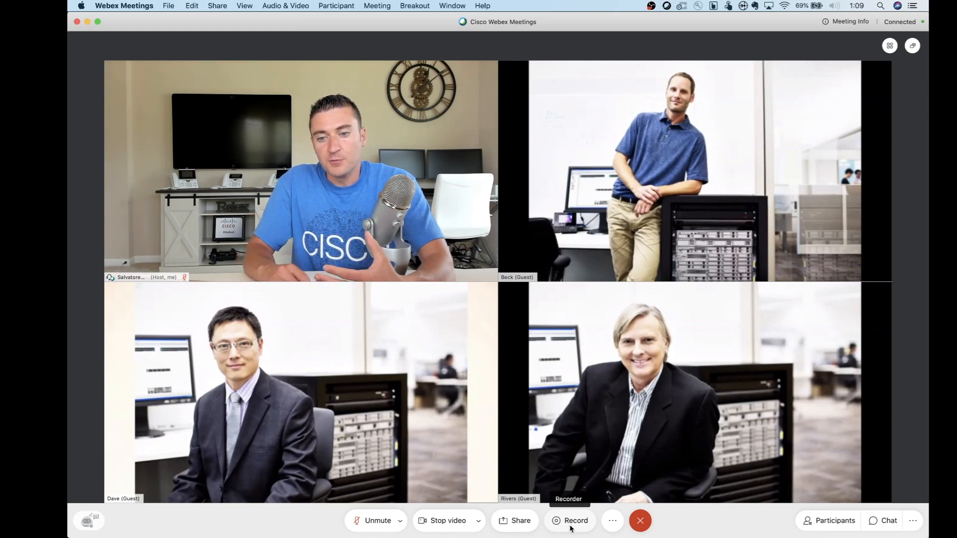
pyautogui.click(611, 521)
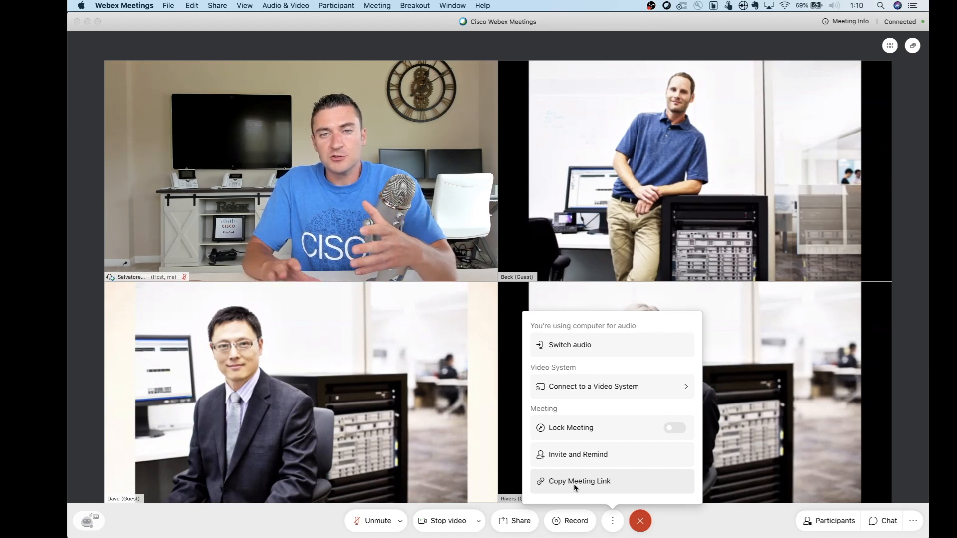
pyautogui.click(688, 527)
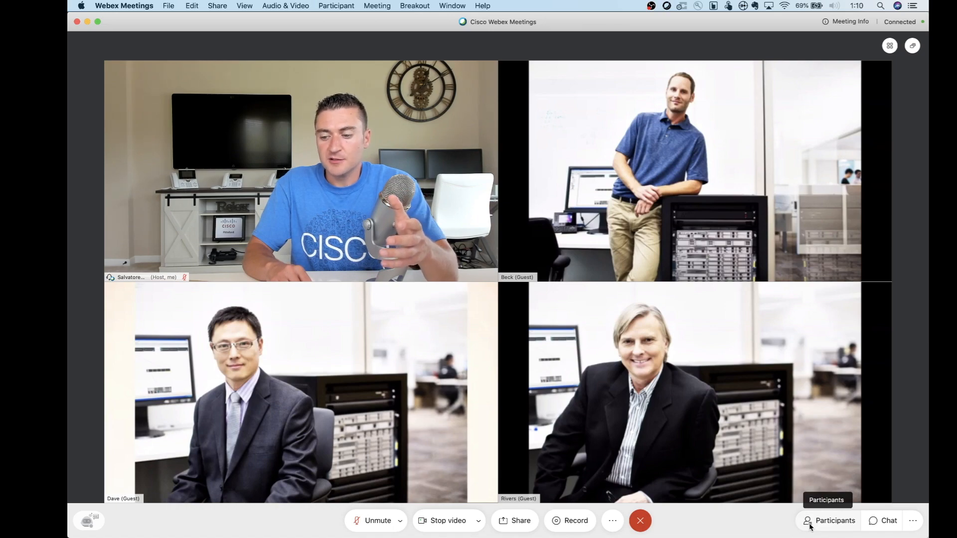
# Step: From the participant list, stop Beck's video so Beck shows only as an avatar
pyautogui.click(810, 523)
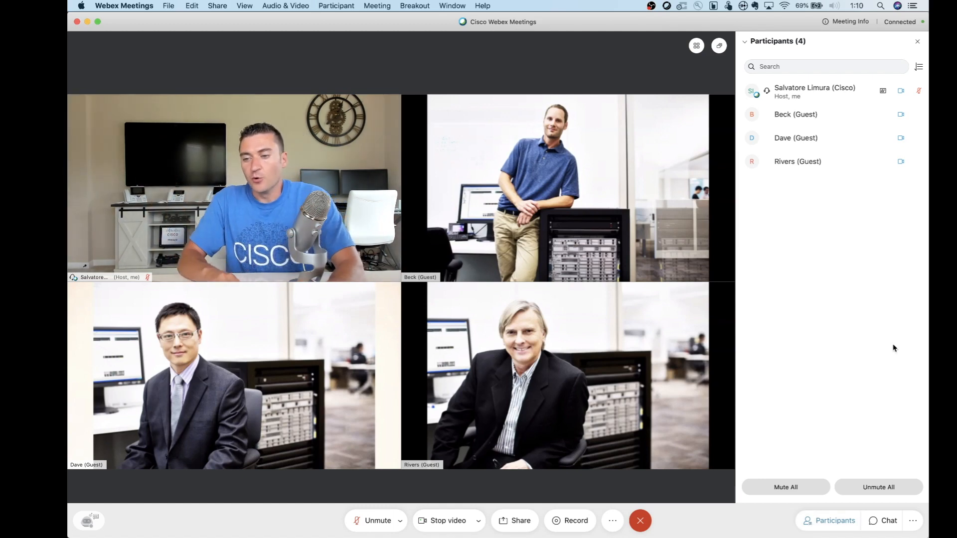
pyautogui.moveTo(806, 115)
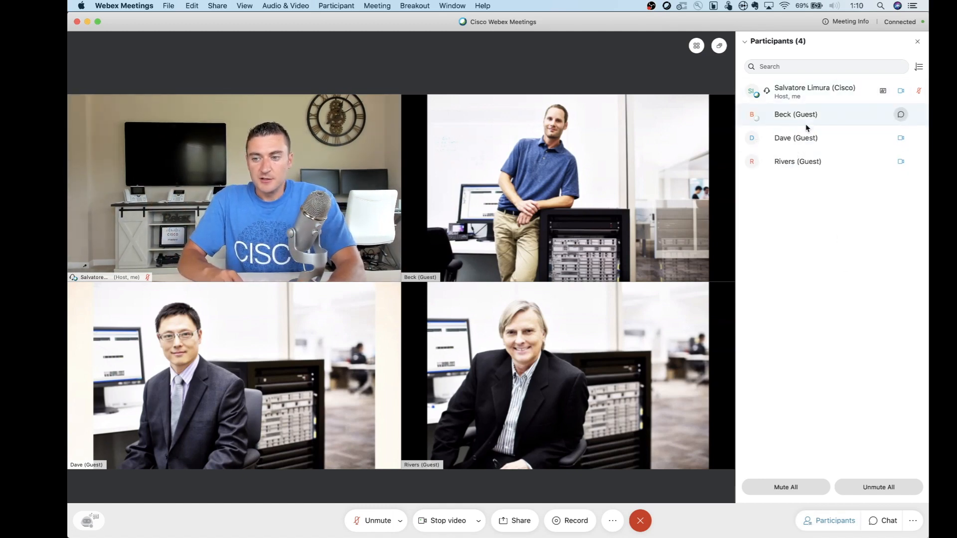
pyautogui.click(808, 121)
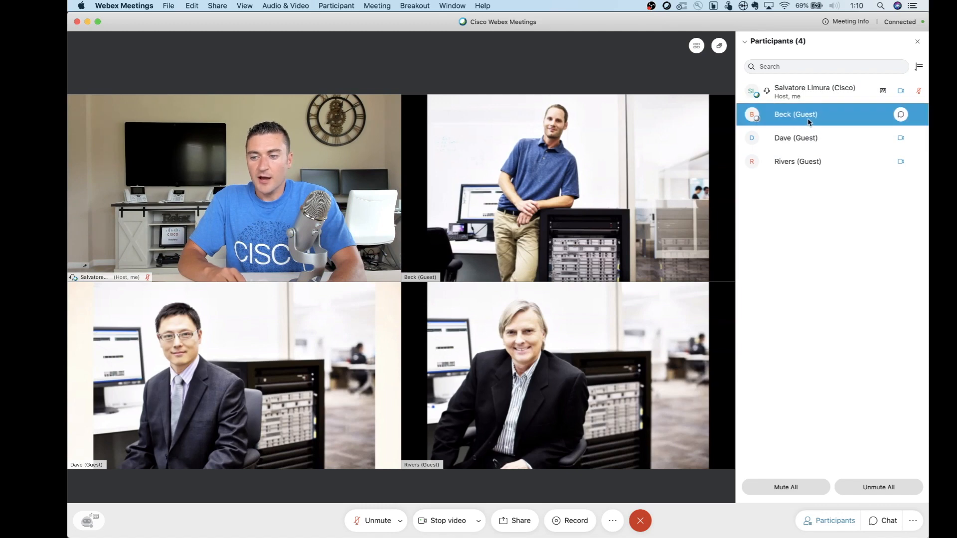
pyautogui.rightClick(809, 122)
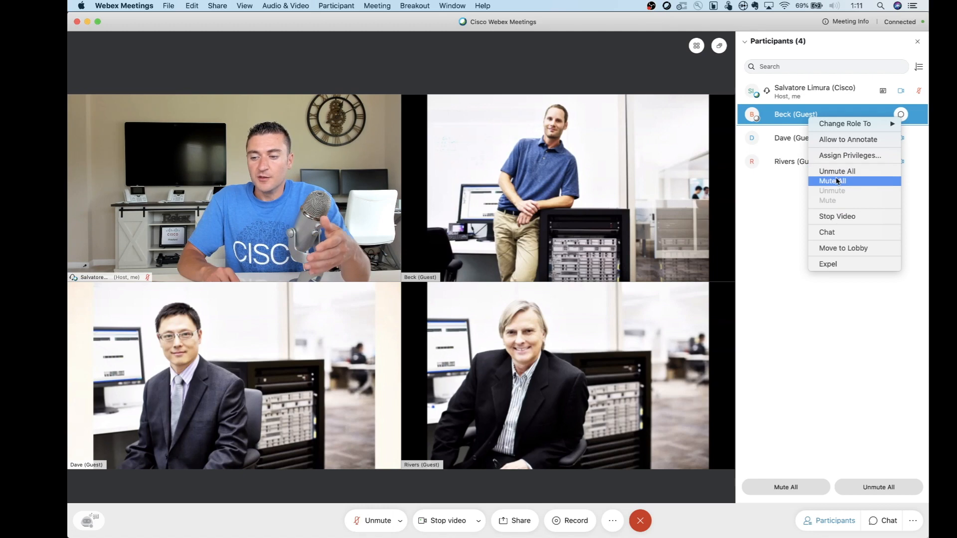
pyautogui.click(836, 217)
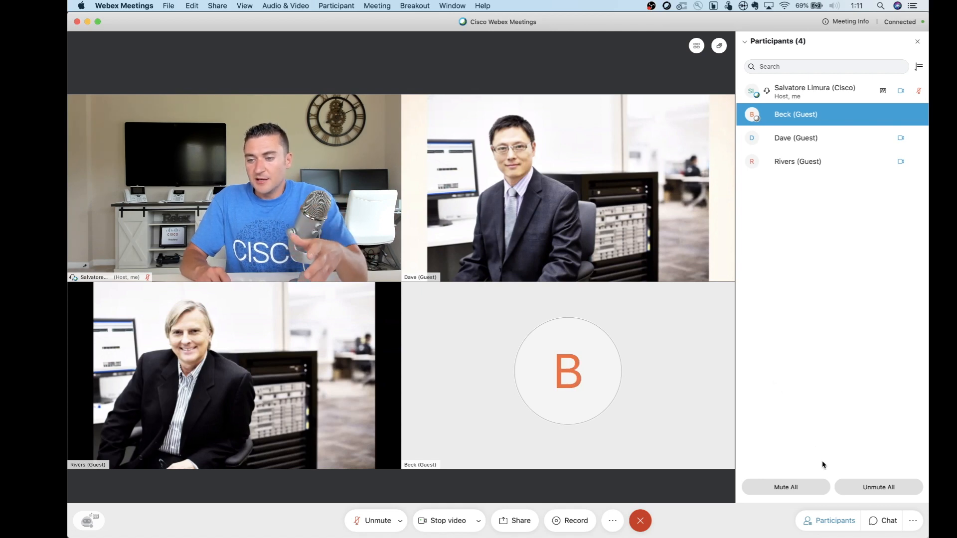
pyautogui.click(882, 520)
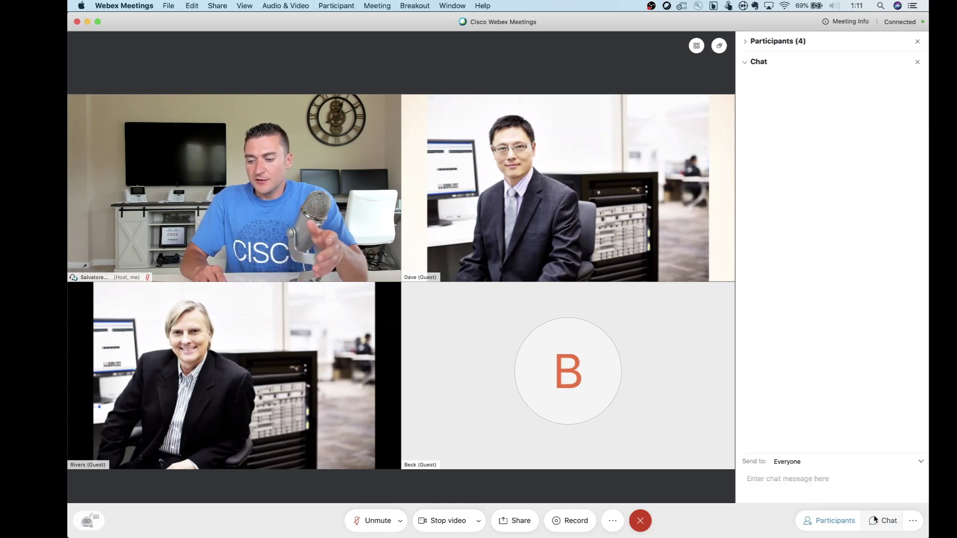
# Step: Peek at the Notes and Polling panel choices, then expand the participant list again
pyautogui.click(913, 520)
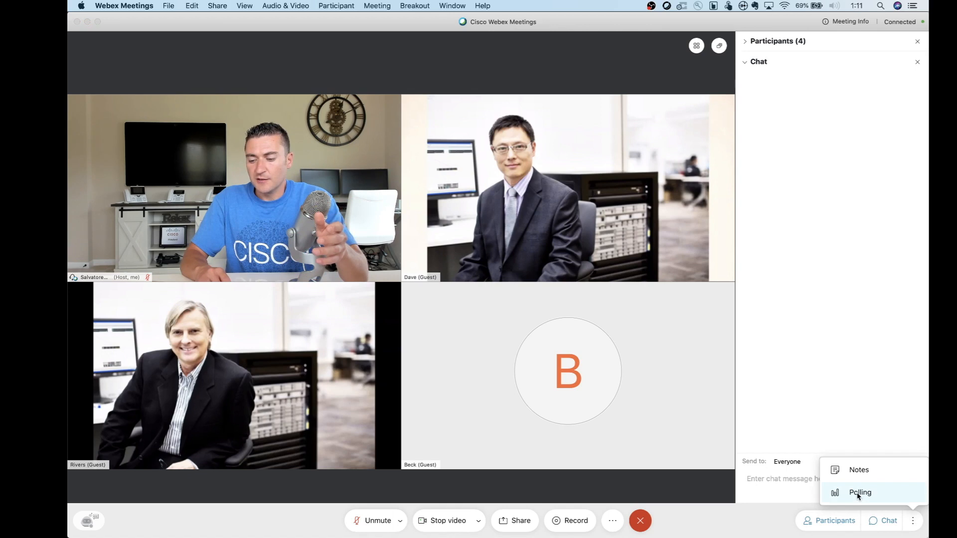
pyautogui.click(827, 415)
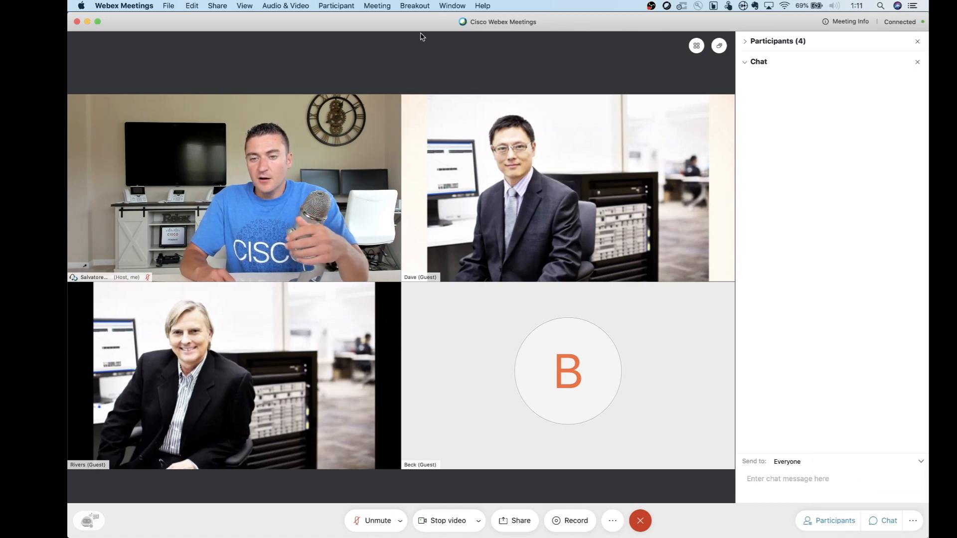
pyautogui.click(746, 43)
# Step: Enable breakout sessions and review the assignment placing the three guests in one session
pyautogui.click(409, 6)
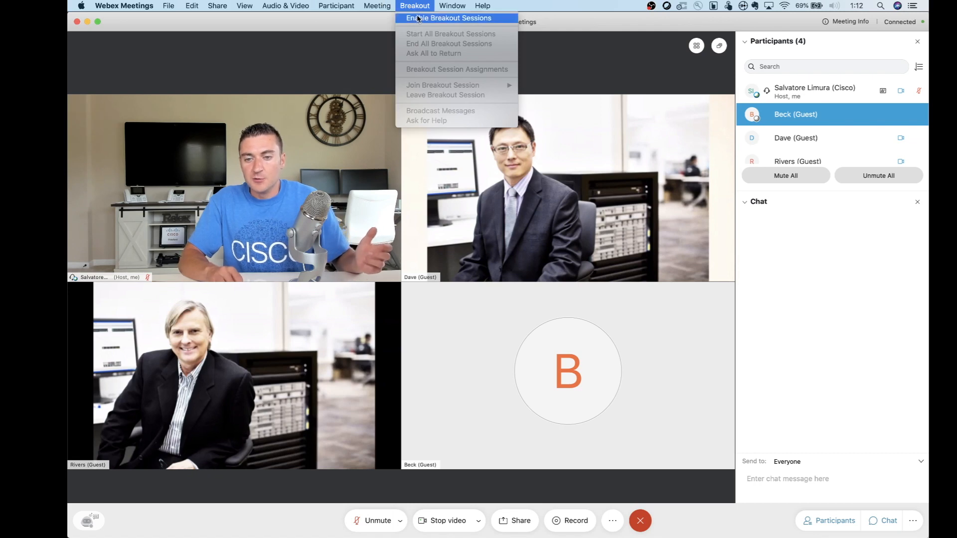
pyautogui.click(417, 19)
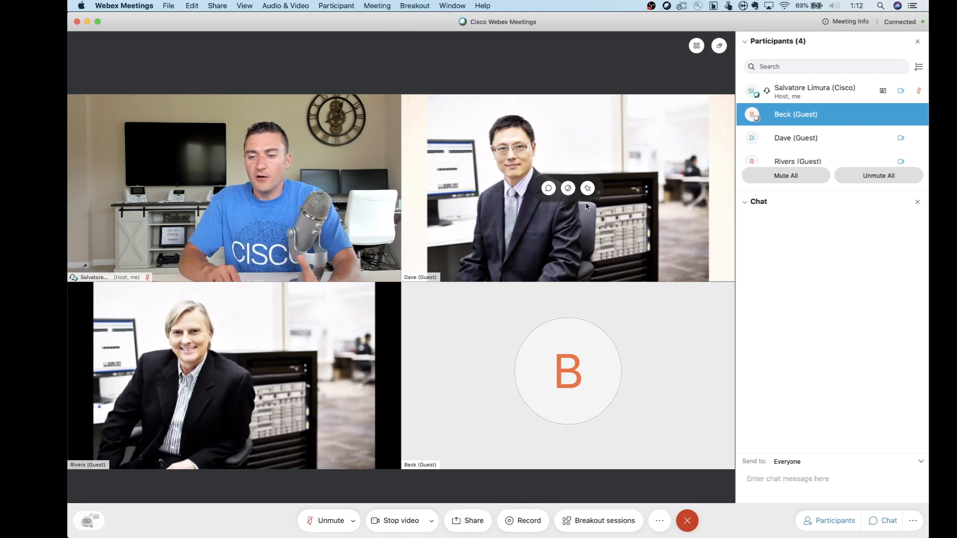
pyautogui.click(611, 521)
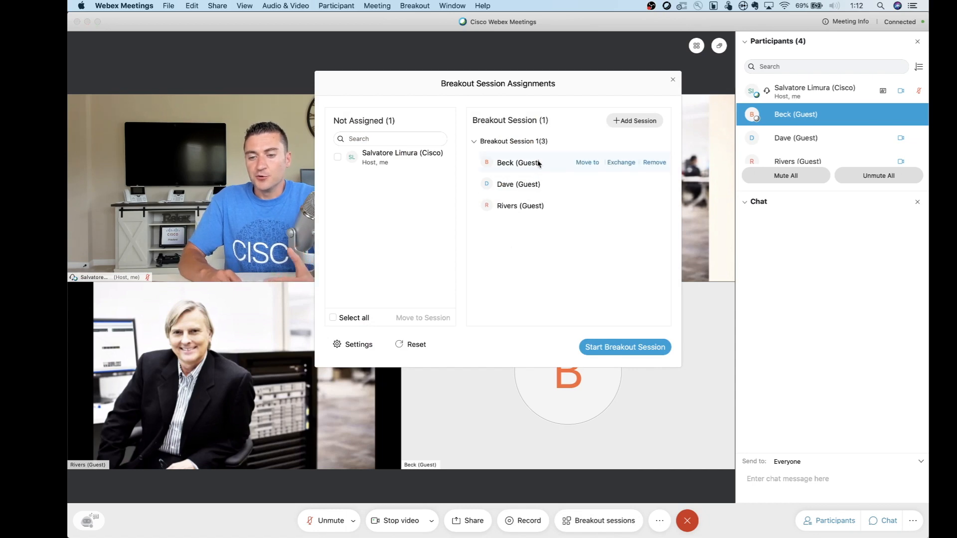
pyautogui.moveTo(523, 141)
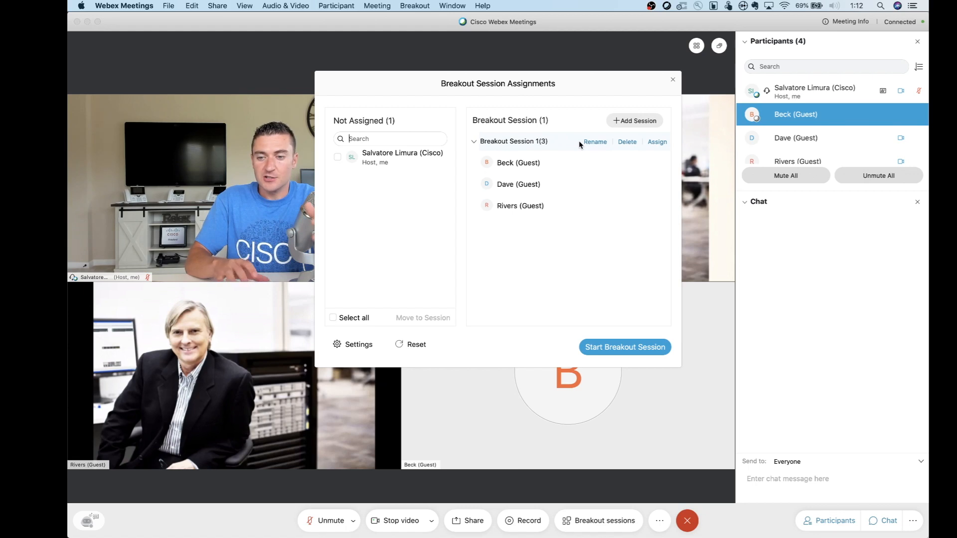
pyautogui.click(672, 80)
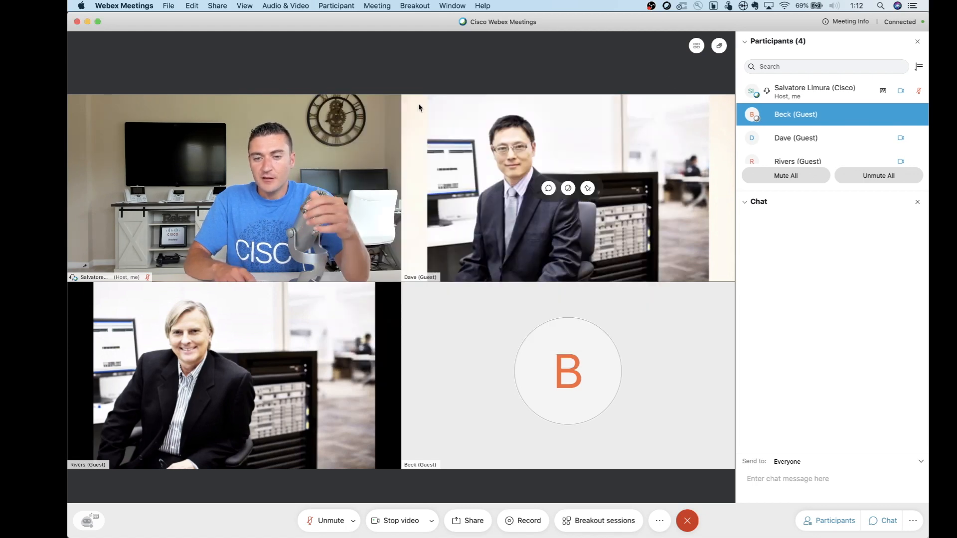
pyautogui.click(328, 6)
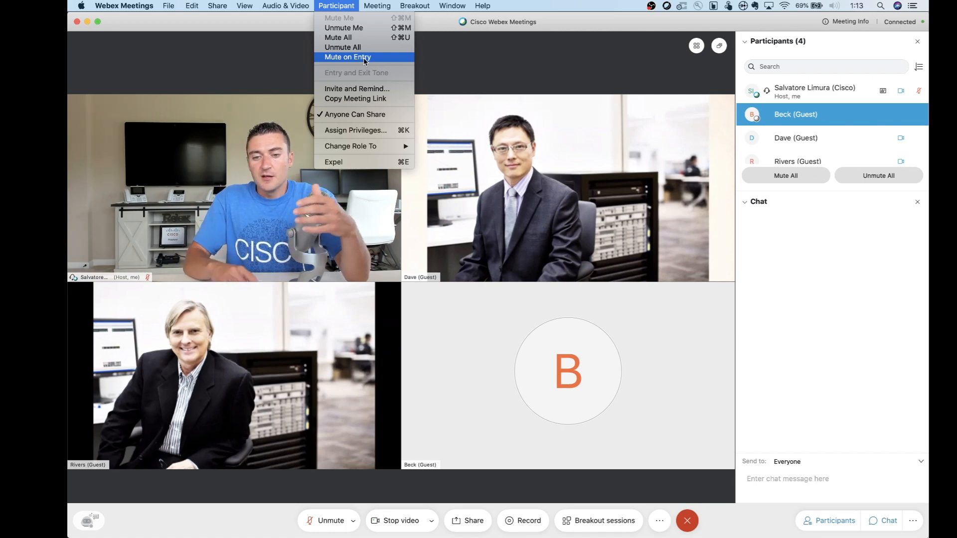
pyautogui.click(463, 68)
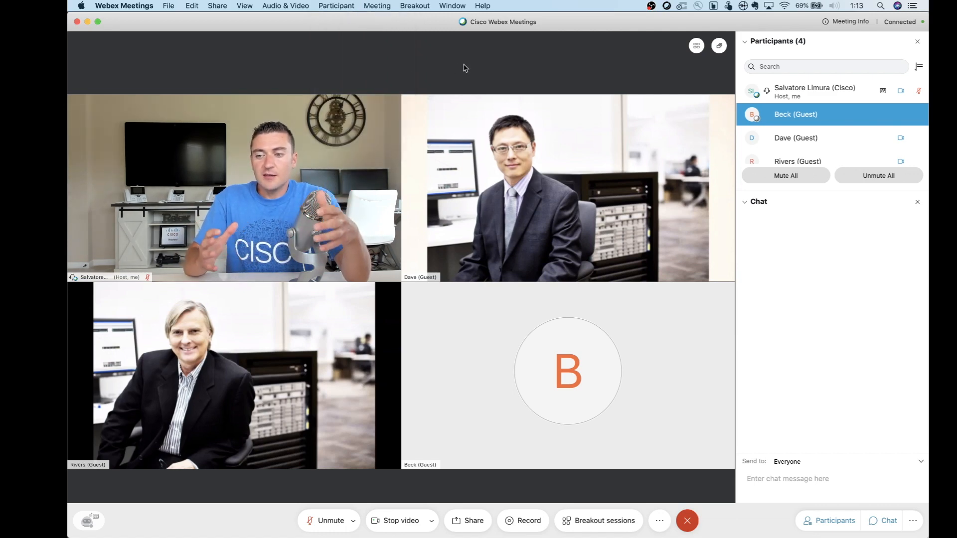